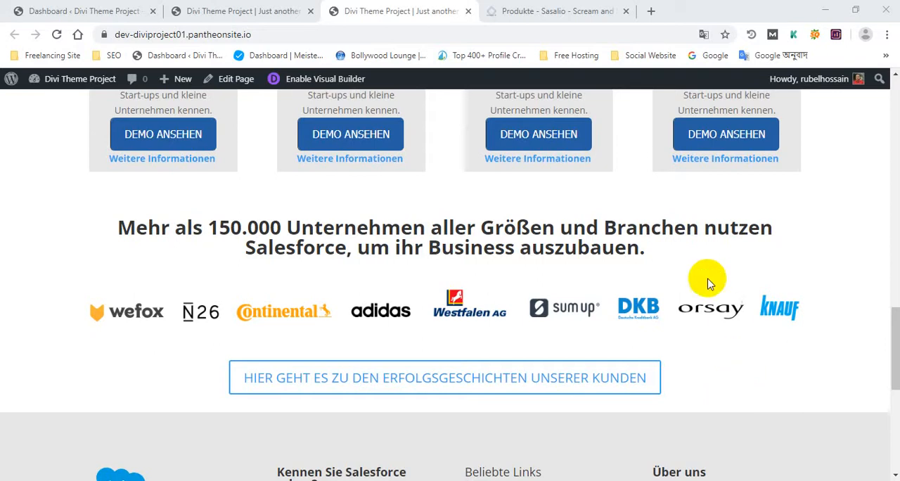
# Step: Compare the customer logo section and the content below it on the live Divi page with the Sasalio Produkte page
pyautogui.scroll(-3, 522, 291)
pyautogui.scroll(3, 518, 291)
pyautogui.click(507, 10)
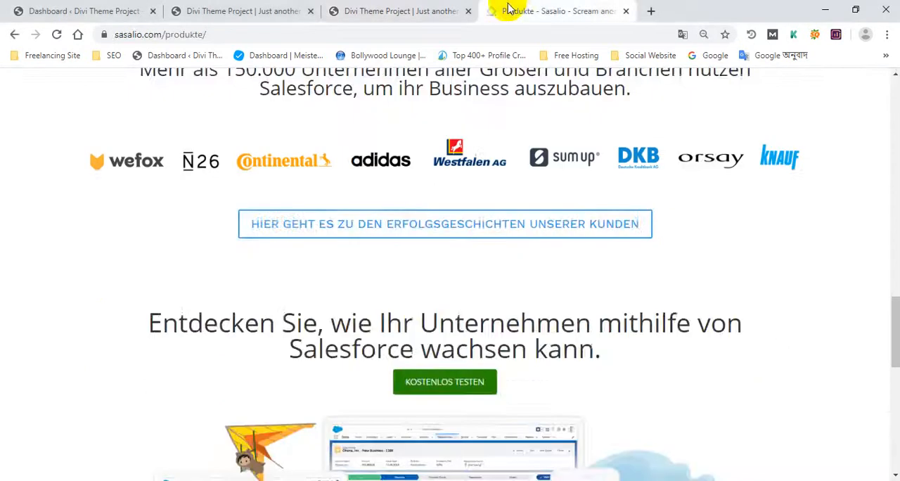
pyautogui.click(402, 10)
pyautogui.scroll(-1, 257, 294)
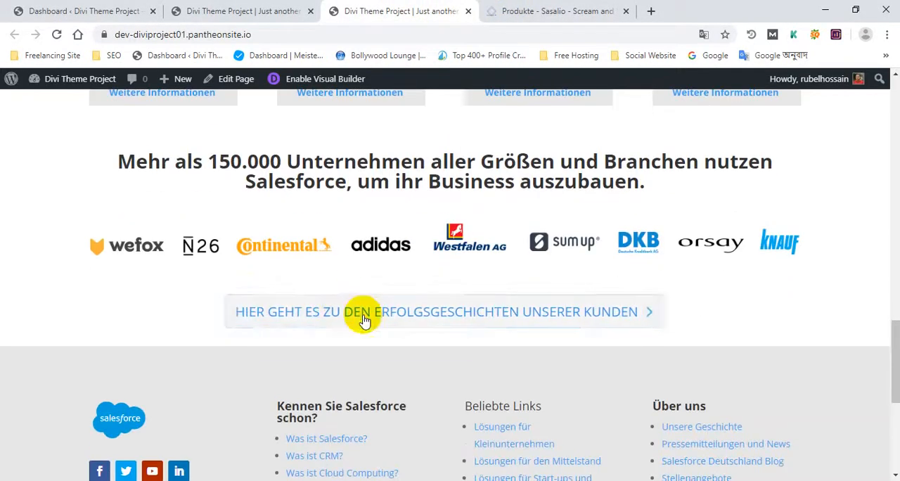
pyautogui.click(545, 10)
pyautogui.scroll(-1, 393, 295)
pyautogui.scroll(-2, 393, 295)
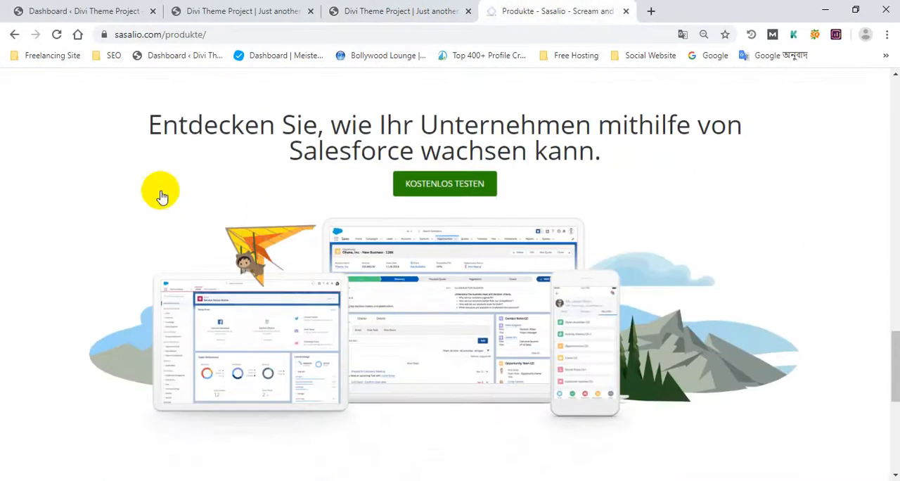
# Step: Examine the reference page's "Entdecken Sie" section, including its heading, green KOSTENLOS TESTEN button, illustration and transition to the footer
pyautogui.moveTo(133, 113); pyautogui.dragTo(603, 410)
pyautogui.doubleClick(508, 134)
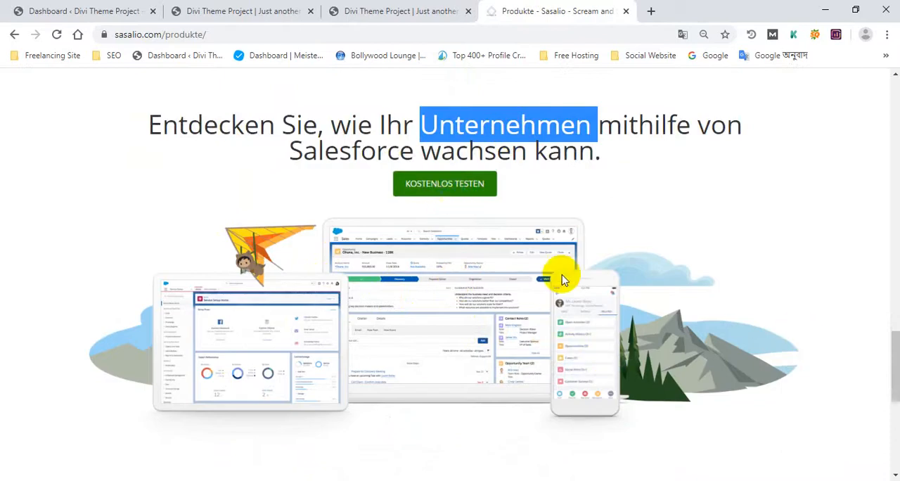
pyautogui.scroll(-4, 563, 278)
pyautogui.scroll(5, 576, 318)
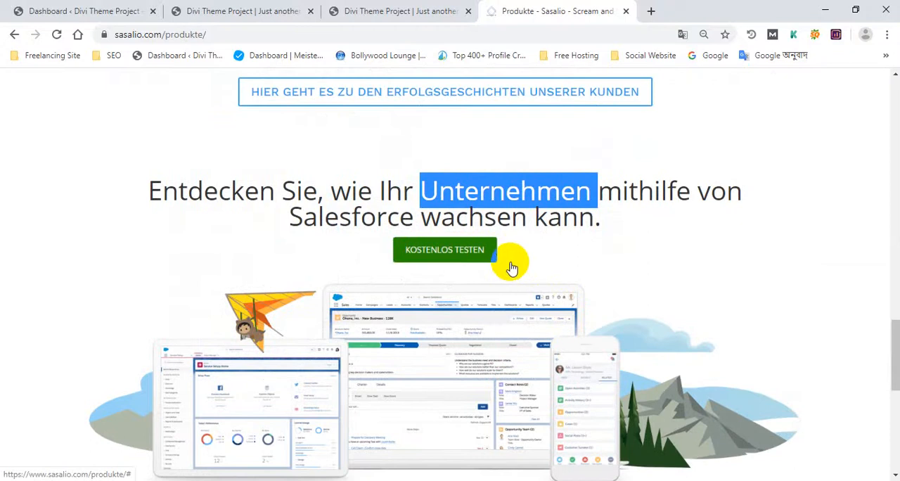
pyautogui.moveTo(145, 187); pyautogui.dragTo(502, 325)
pyautogui.scroll(-1, 764, 261)
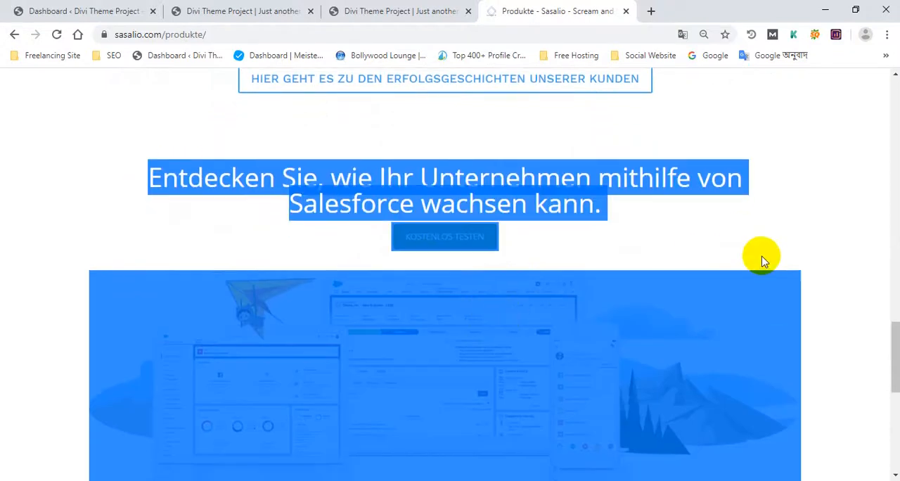
pyautogui.scroll(-3, 808, 269)
pyautogui.click(830, 269)
pyautogui.scroll(6, 530, 272)
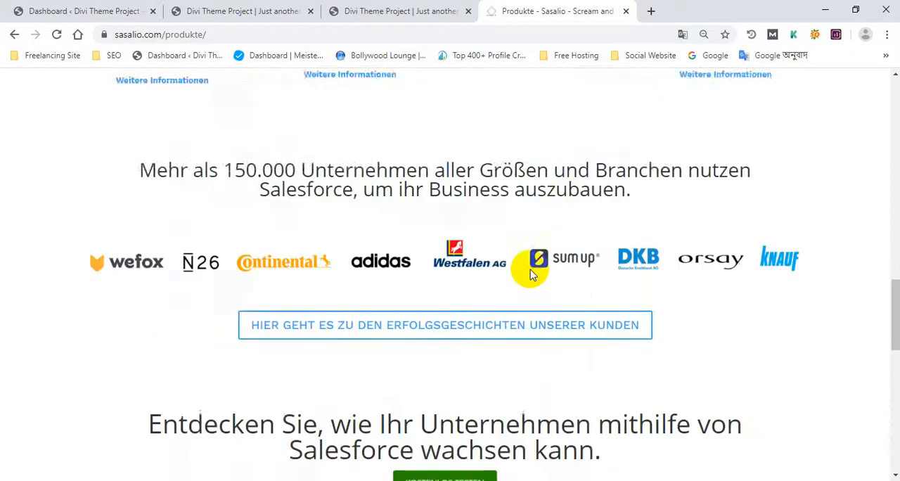
pyautogui.scroll(-8, 528, 268)
pyautogui.scroll(2, 508, 265)
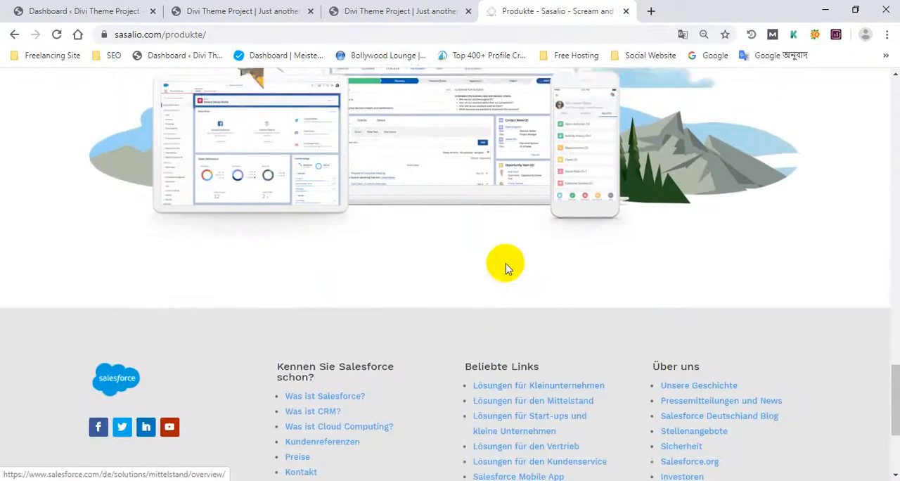
pyautogui.scroll(3, 506, 267)
# Step: Check the area between the customer stories button and the footer on the live Divi page and in the Visual Builder
pyautogui.click(379, 8)
pyautogui.scroll(-3, 398, 152)
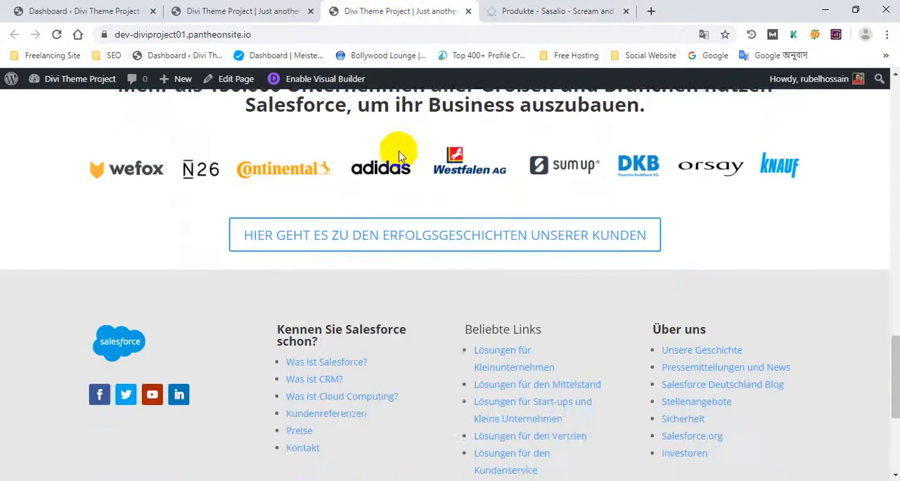
pyautogui.click(264, 10)
pyautogui.scroll(-3, 482, 292)
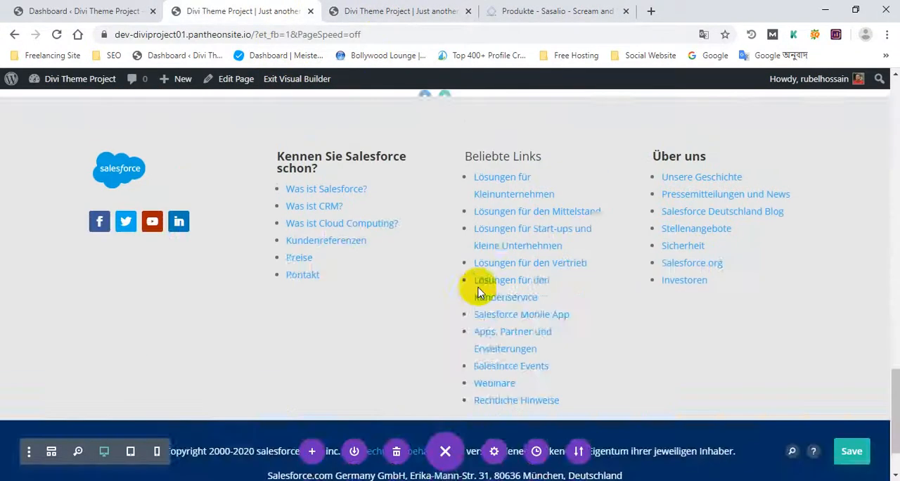
pyautogui.scroll(4, 476, 288)
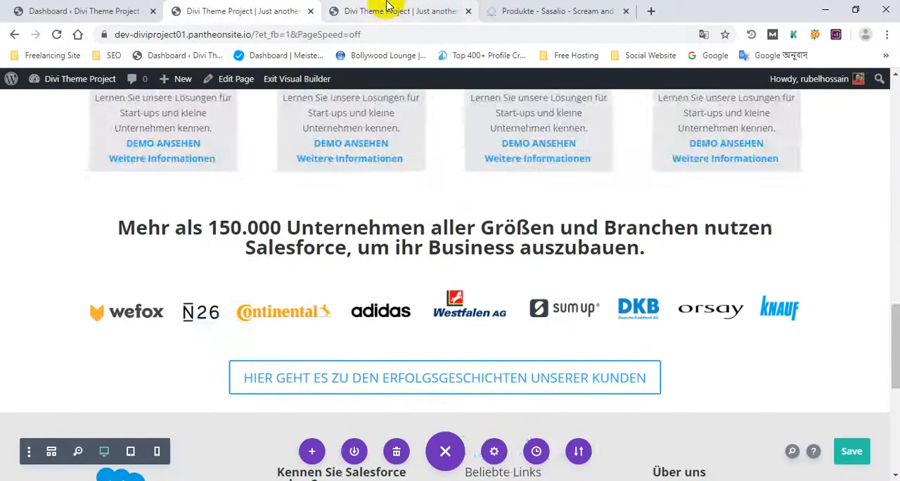
pyautogui.click(385, 5)
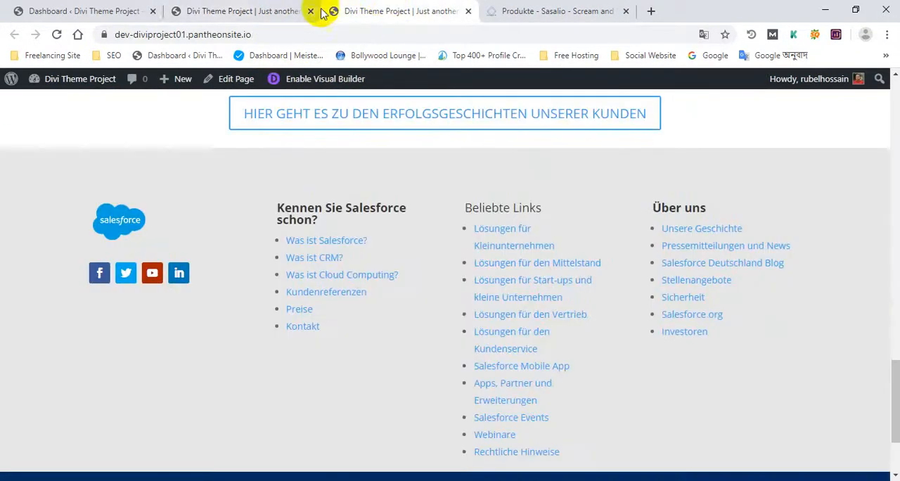
pyautogui.click(295, 10)
pyautogui.doubleClick(370, 250)
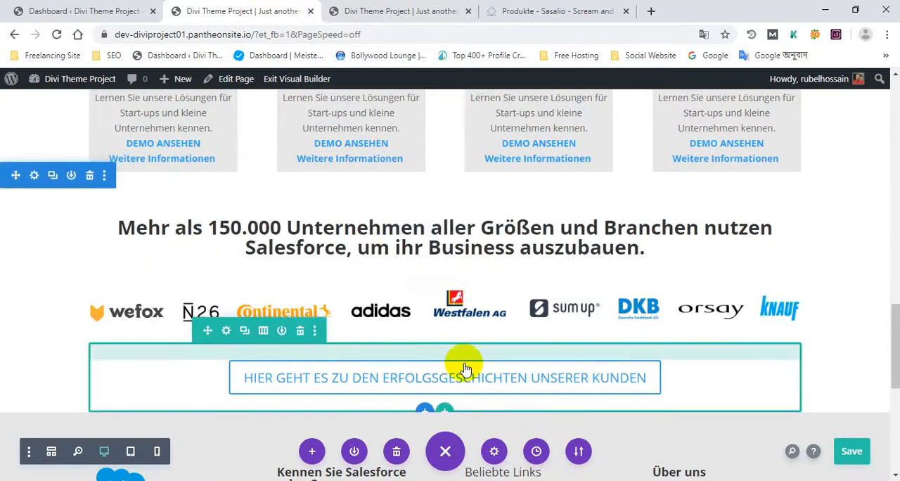
pyautogui.scroll(-1, 471, 367)
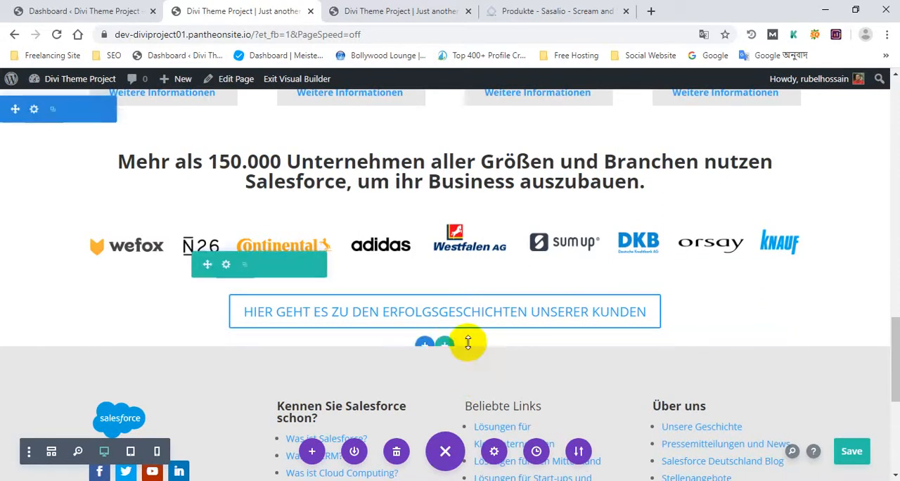
# Step: Start inserting a row below the customer stories button and copy the heading "Entdecken Sie, wie Ihr Unternehmen mithilfe von Salesforce wachsen kann." from the Produkte page
pyautogui.click(446, 346)
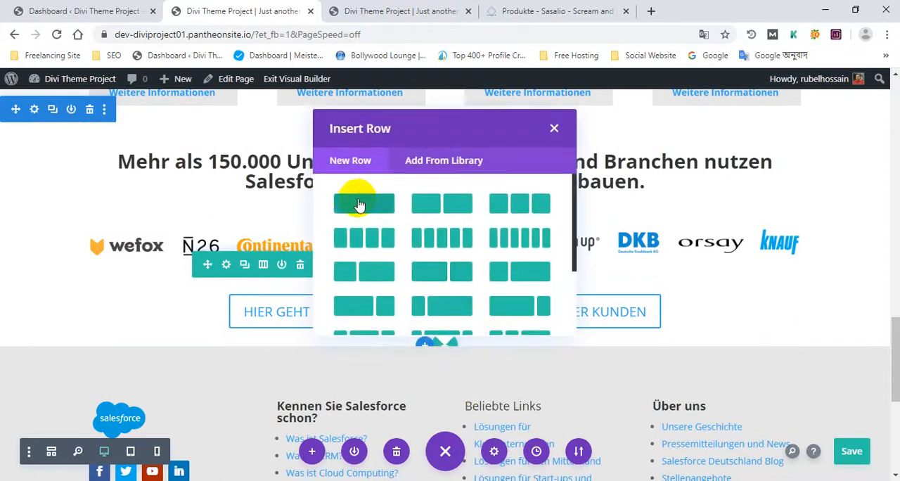
pyautogui.click(583, 10)
pyautogui.moveTo(164, 192); pyautogui.dragTo(597, 213)
pyautogui.rightClick(526, 196)
pyautogui.click(556, 220)
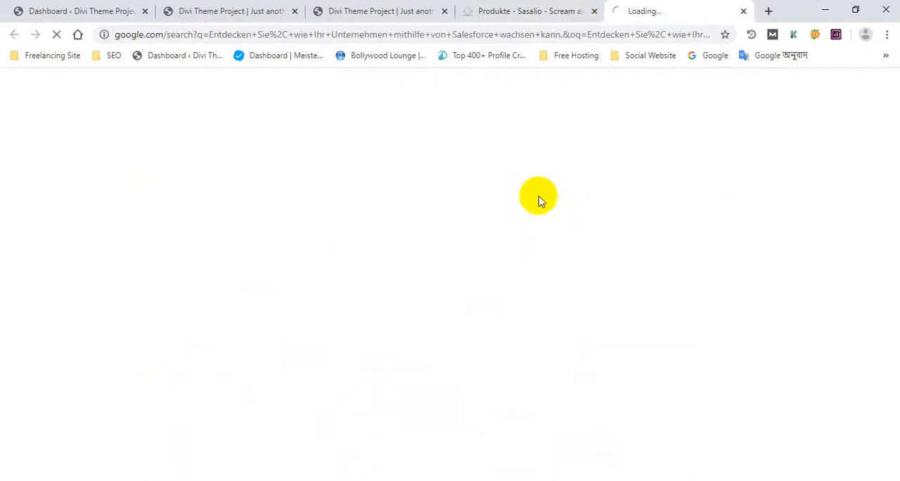
pyautogui.middleClick(668, 10)
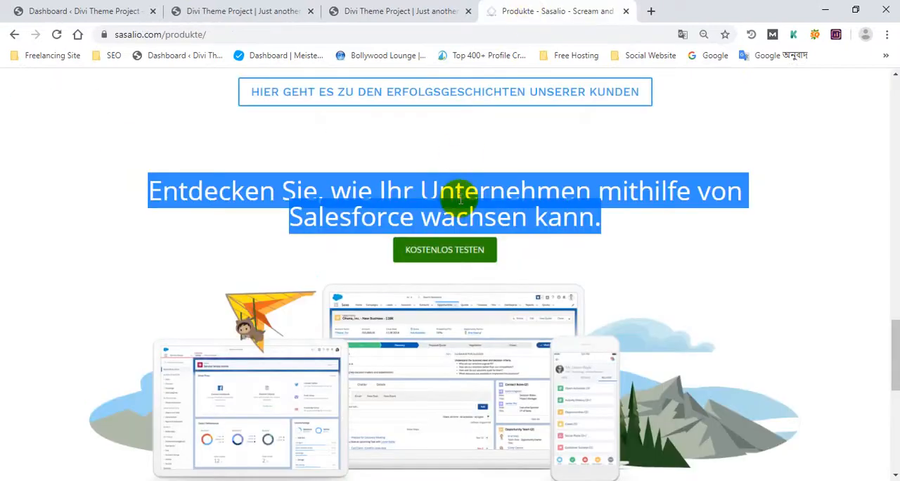
pyautogui.rightClick(468, 197)
pyautogui.click(485, 205)
pyautogui.click(398, 10)
pyautogui.click(548, 11)
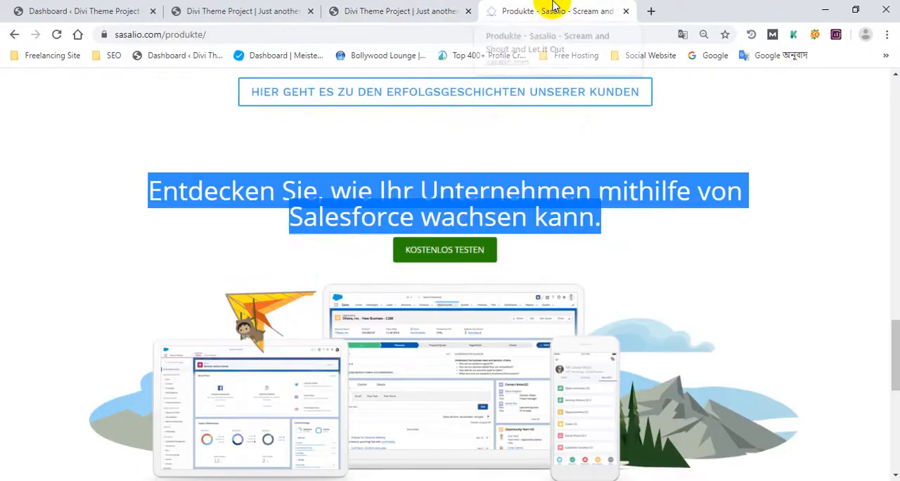
# Step: Insert a single-column row with a Text module below the customer stories button in the Visual Builder
pyautogui.click(284, 12)
pyautogui.click(376, 236)
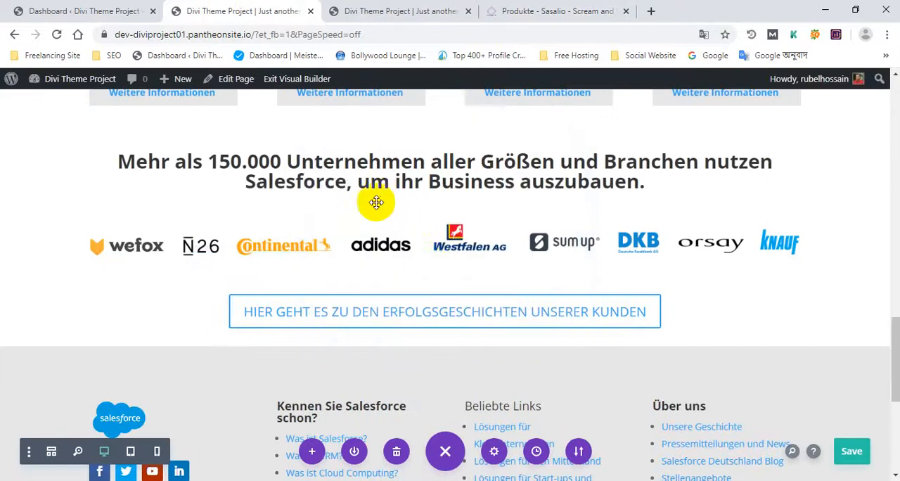
pyautogui.scroll(4, 438, 289)
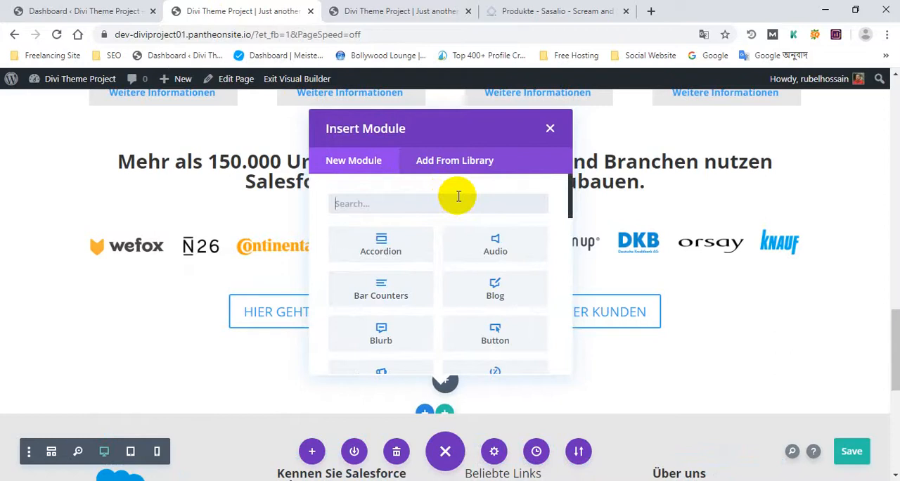
pyautogui.write('text')
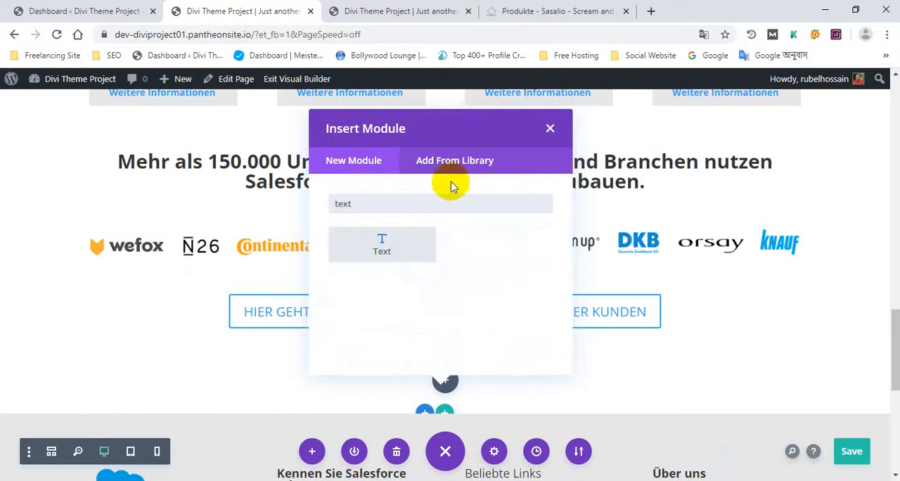
pyautogui.click(364, 243)
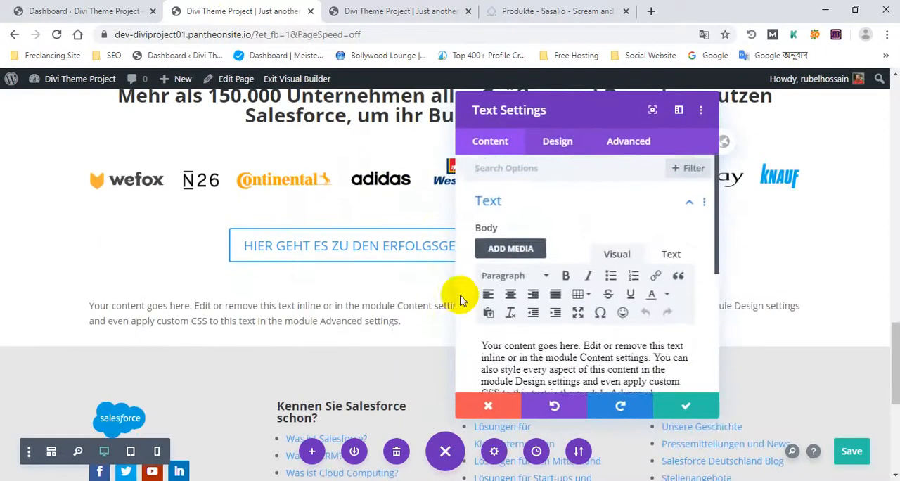
# Step: Replace the Text module's placeholder body with the copied "Entdecken Sie, wie Ihr Unternehmen mithilfe von Salesforce wachsen kann." heading
pyautogui.scroll(-2, 534, 323)
pyautogui.hotkey('ctrl', 'a')
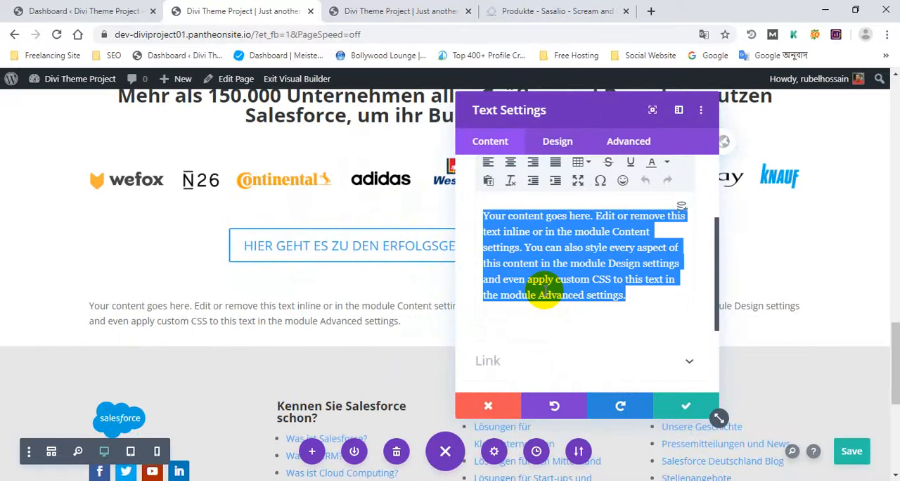
pyautogui.press('BackSpace')
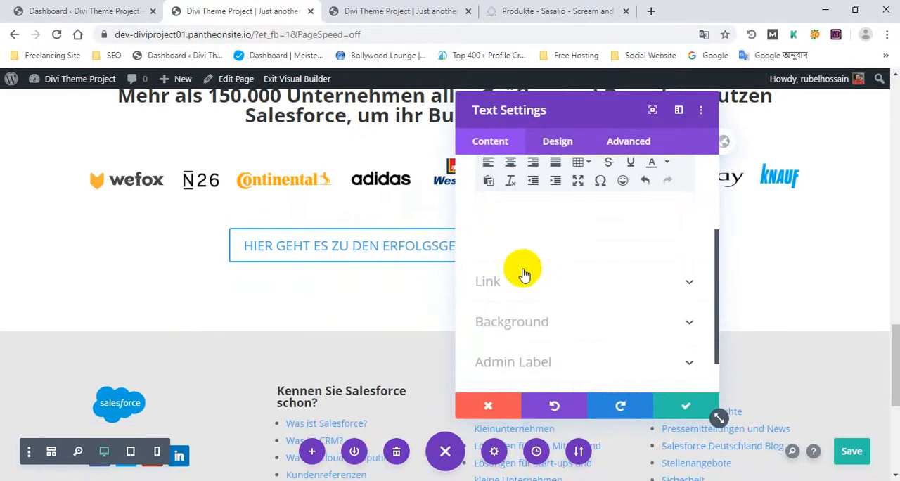
pyautogui.hotkey('ctrl', 'v')
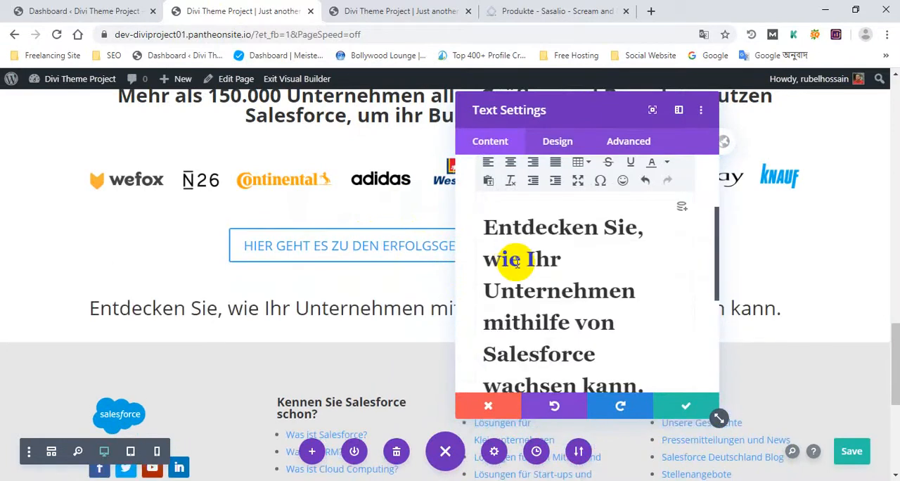
# Step: Center-align the heading in the Text module and accept the module settings
pyautogui.hotkey('ctrl', 'a')
pyautogui.scroll(1, 583, 204)
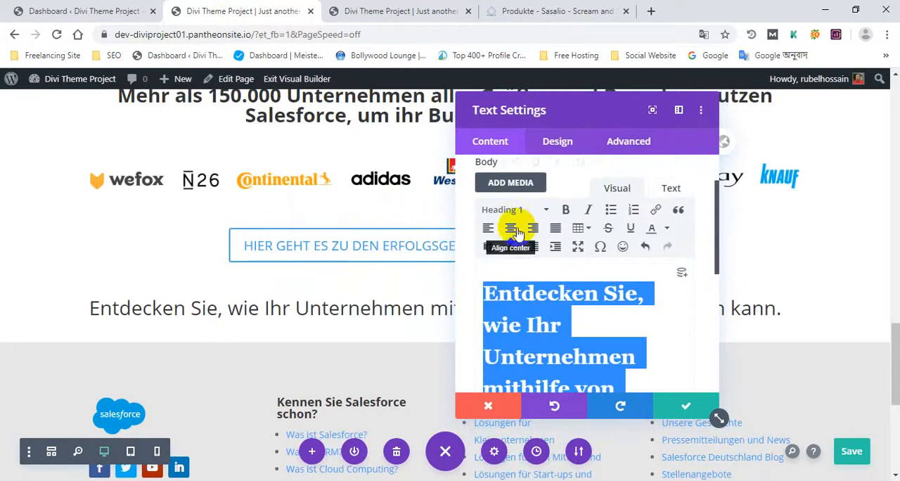
pyautogui.click(511, 228)
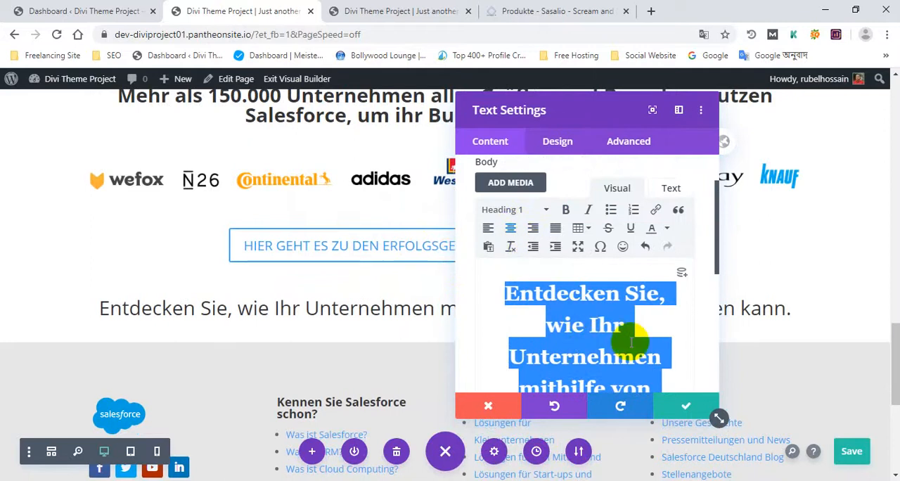
pyautogui.click(686, 407)
pyautogui.scroll(-1, 522, 295)
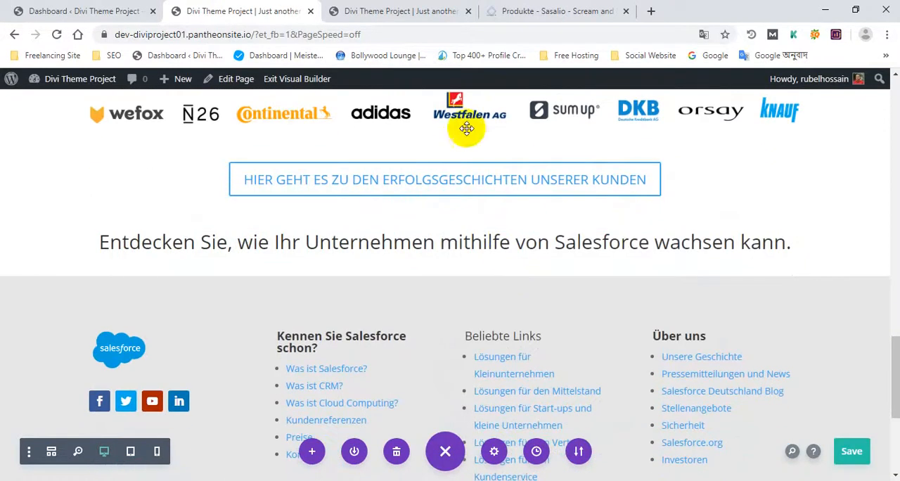
# Step: Increase the space above the new heading row, using the Produkte page as reference, and save the page
pyautogui.click(563, 7)
pyautogui.scroll(1, 528, 144)
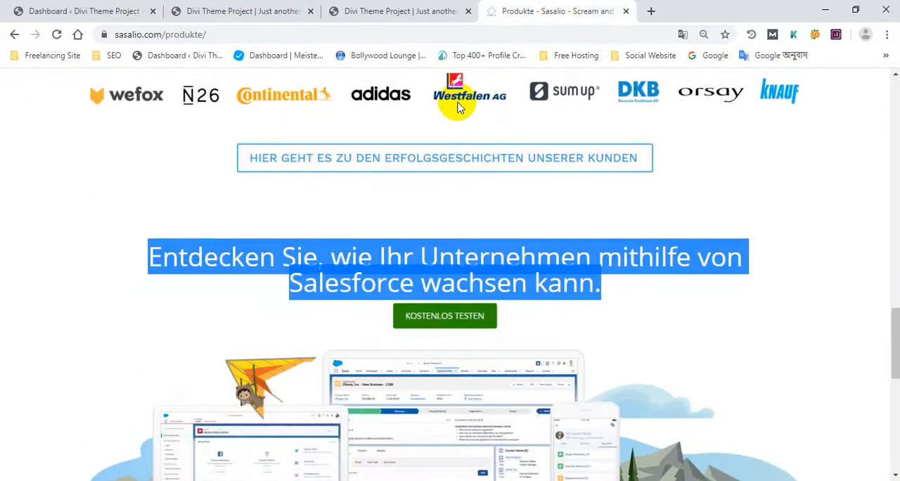
pyautogui.click(276, 16)
pyautogui.hotkey('ctrl', 's')
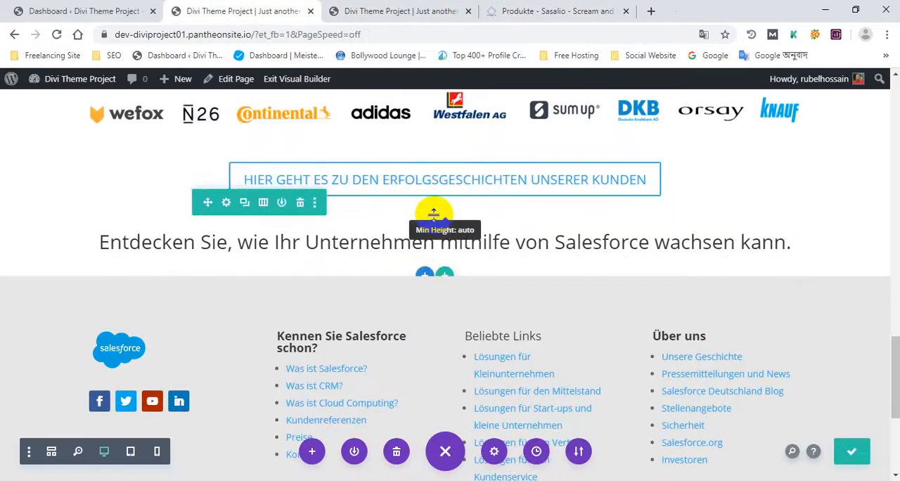
pyautogui.moveTo(427, 224); pyautogui.dragTo(430, 245)
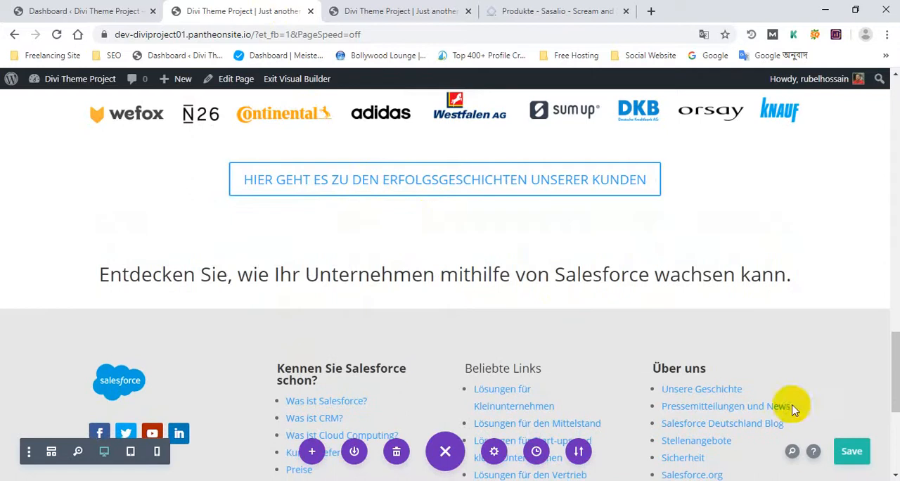
pyautogui.click(851, 450)
# Step: Measure the vertical gap between the customer stories button and the "Entdecken Sie" heading on the Produkte page with a screenshot selection
pyautogui.click(566, 7)
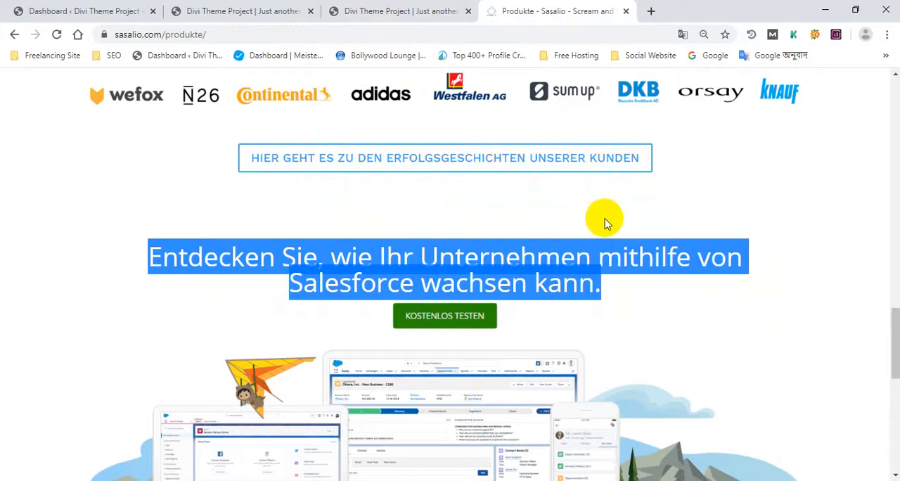
pyautogui.click(777, 276)
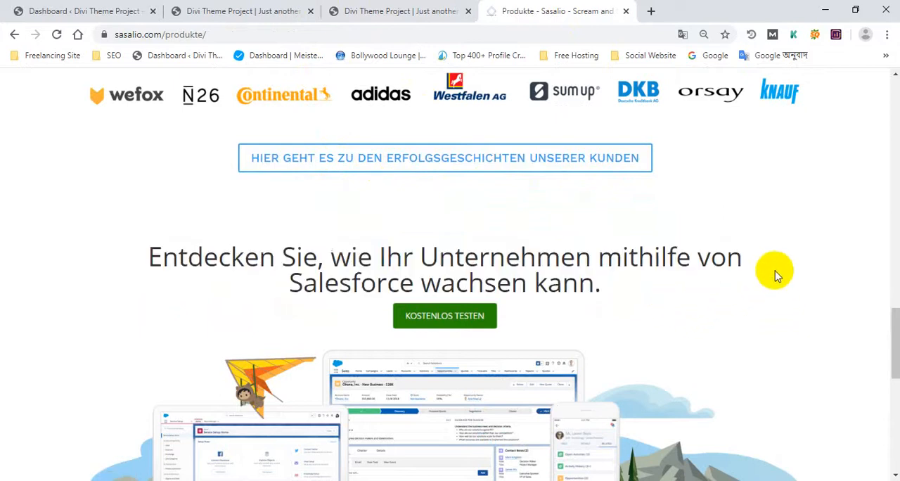
pyautogui.press('Print')
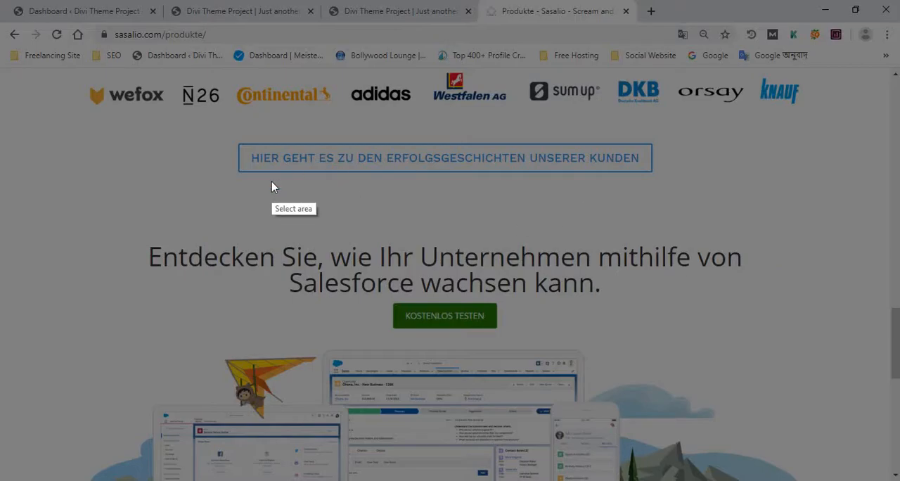
pyautogui.moveTo(283, 173); pyautogui.dragTo(310, 228)
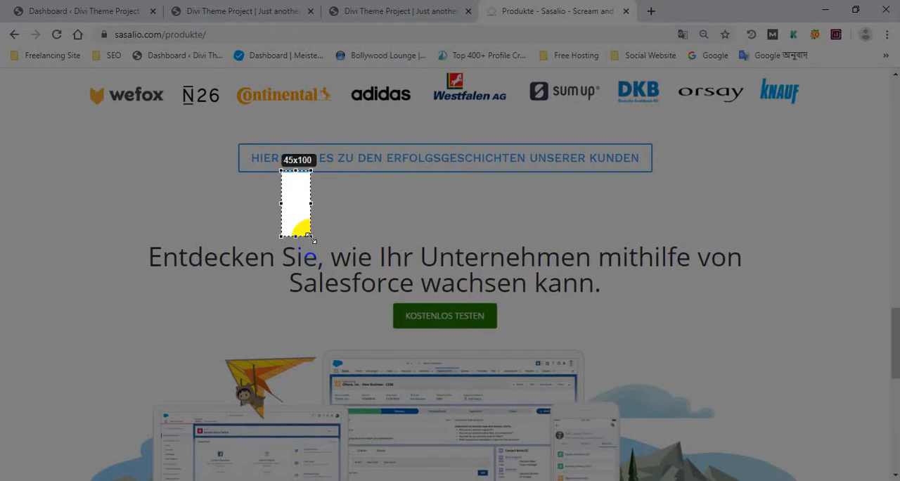
pyautogui.moveTo(311, 242)
pyautogui.mouseDown()
pyautogui.moveTo(440, 250)
pyautogui.moveTo(684, 215)
pyautogui.moveTo(712, 252)
pyautogui.mouseUp()
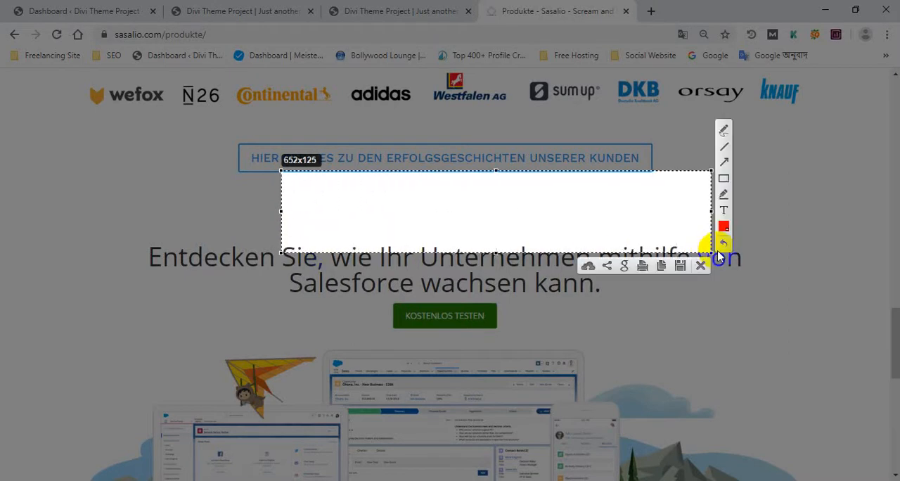
# Step: Re-measure the space from the customer stories button down to the two-line "Entdecken Sie" heading with repeated screenshot selections
pyautogui.click(700, 267)
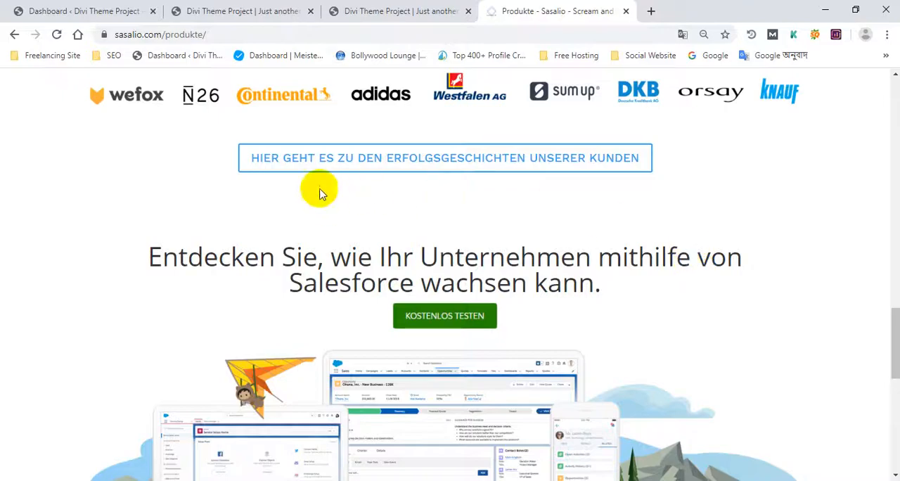
pyautogui.press('Print')
pyautogui.moveTo(230, 162)
pyautogui.mouseDown()
pyautogui.moveTo(560, 282)
pyautogui.moveTo(635, 280)
pyautogui.mouseUp()
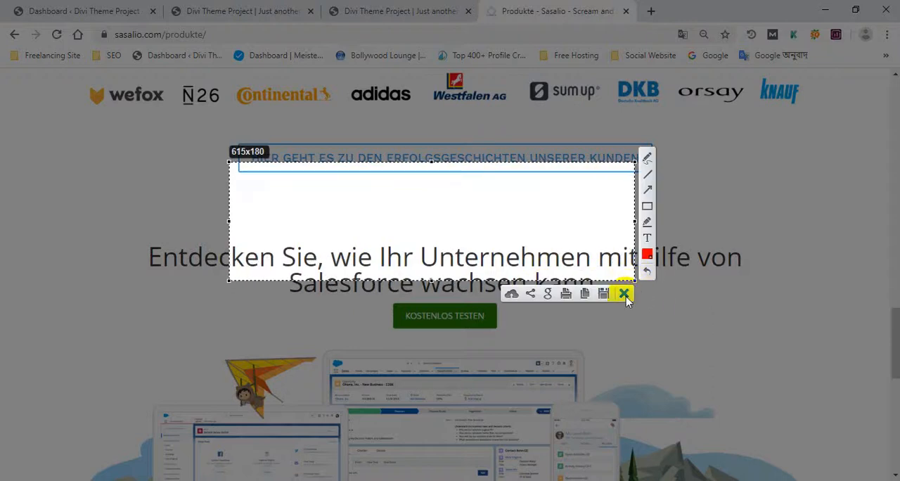
pyautogui.click(624, 294)
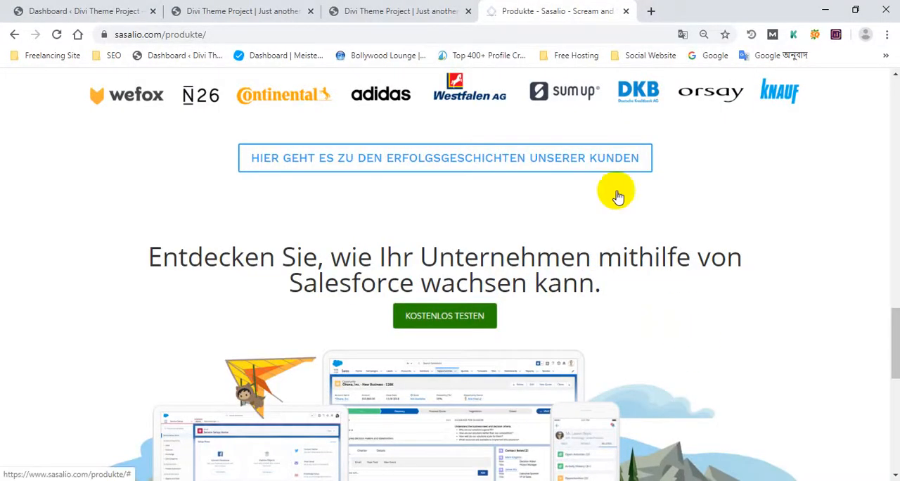
pyautogui.click(657, 17)
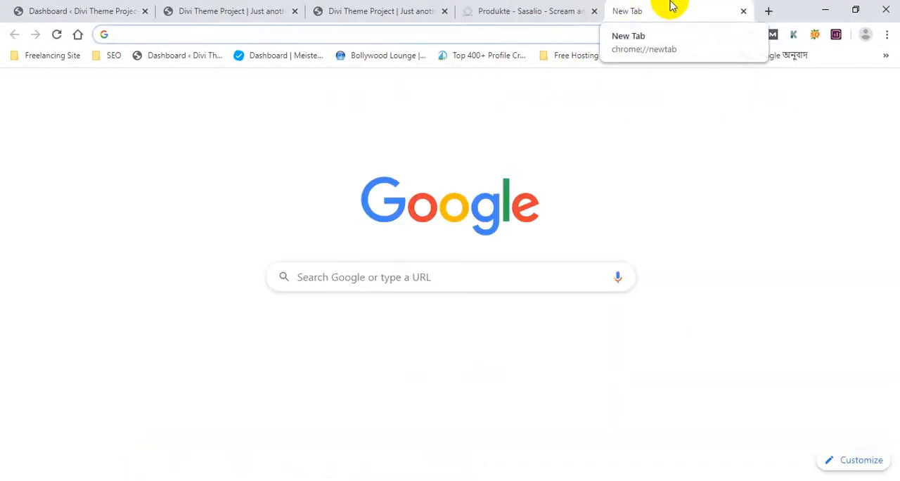
pyautogui.click(743, 11)
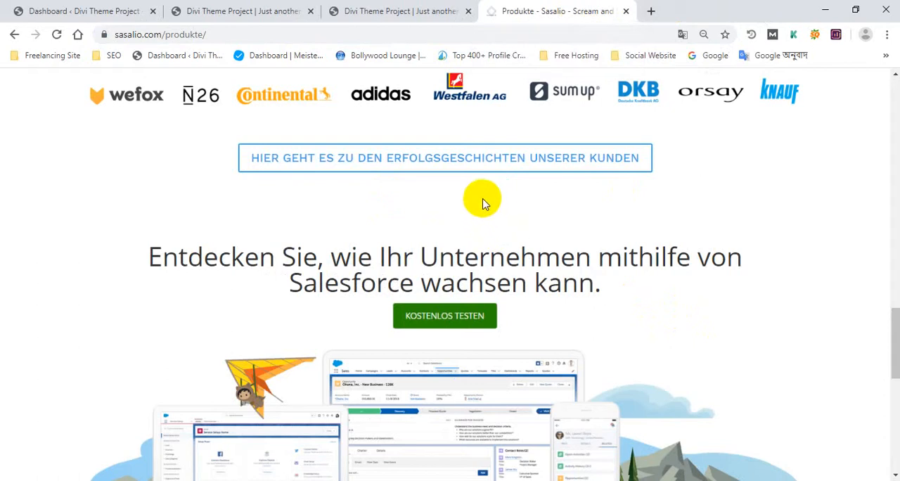
pyautogui.press('Print')
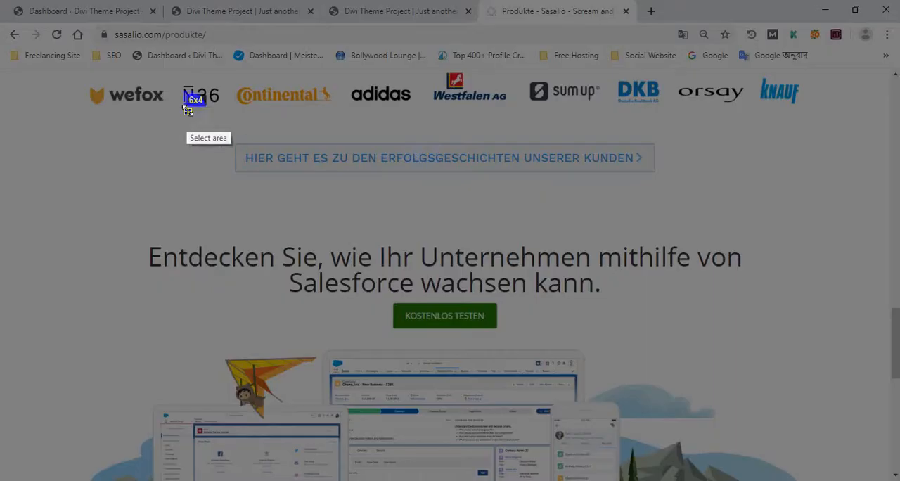
pyautogui.moveTo(185, 110); pyautogui.dragTo(566, 367)
pyautogui.click(554, 380)
pyautogui.press('Print')
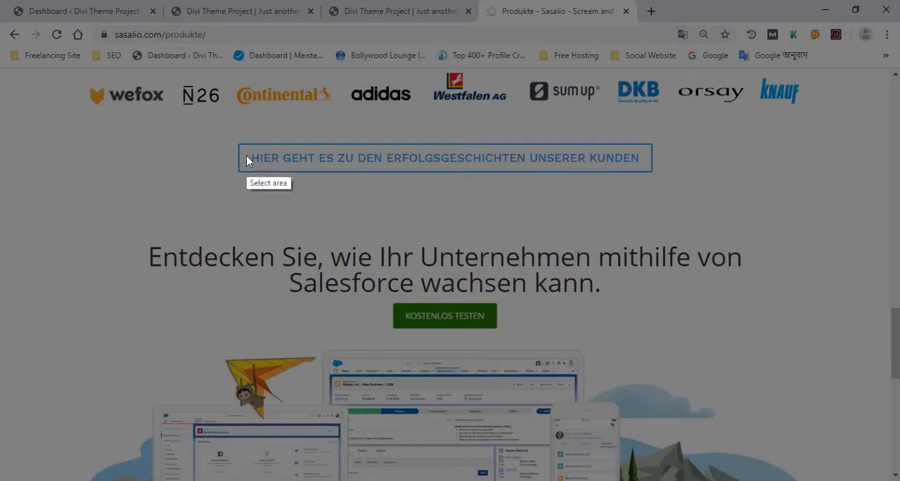
pyautogui.moveTo(225, 175)
pyautogui.mouseDown()
pyautogui.moveTo(343, 204)
pyautogui.moveTo(392, 251)
pyautogui.moveTo(494, 243)
pyautogui.moveTo(577, 299)
pyautogui.mouseUp()
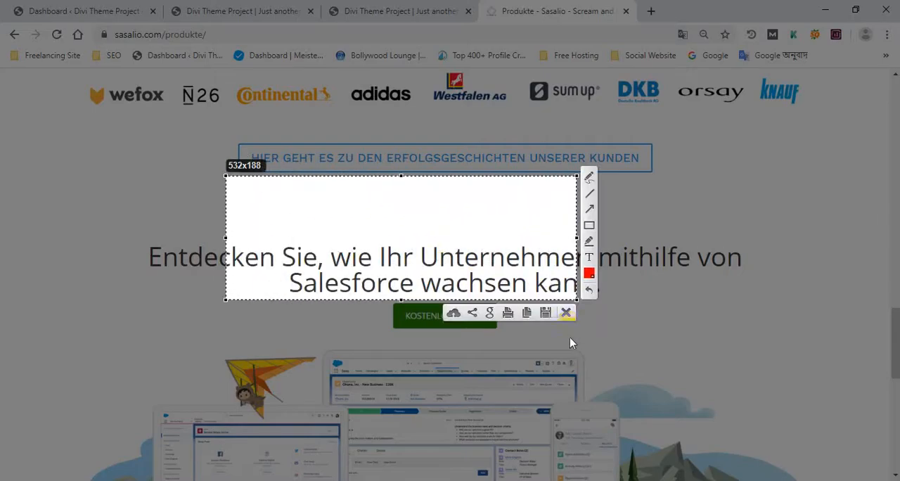
pyautogui.click(561, 317)
# Step: Compare the page under construction with the Produkte page, focusing on the KOSTENLOS TESTEN button below the "Entdecken Sie" heading
pyautogui.click(378, 8)
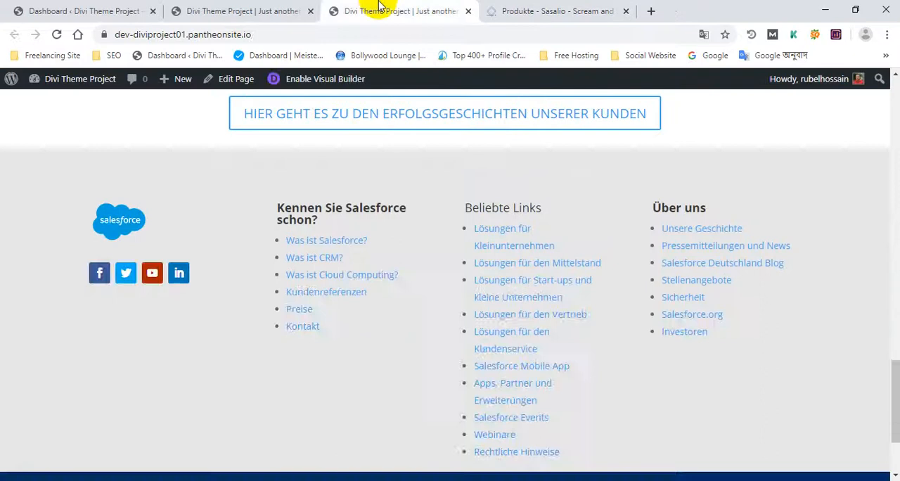
pyautogui.click(303, 9)
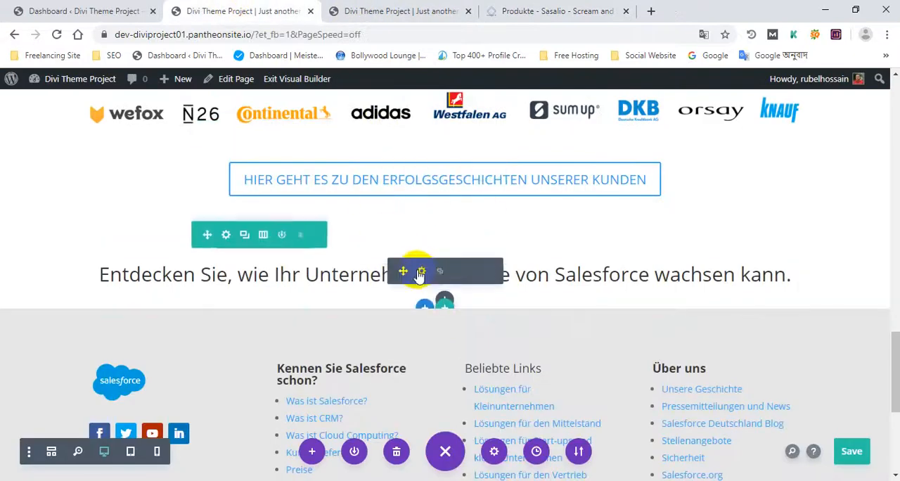
pyautogui.click(542, 11)
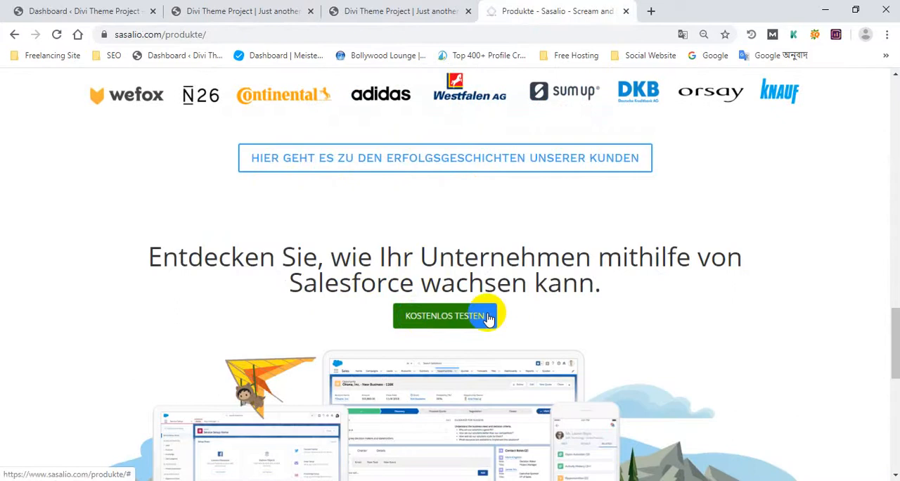
pyautogui.scroll(4, 752, 261)
pyautogui.moveTo(894, 299); pyautogui.dragTo(894, 338)
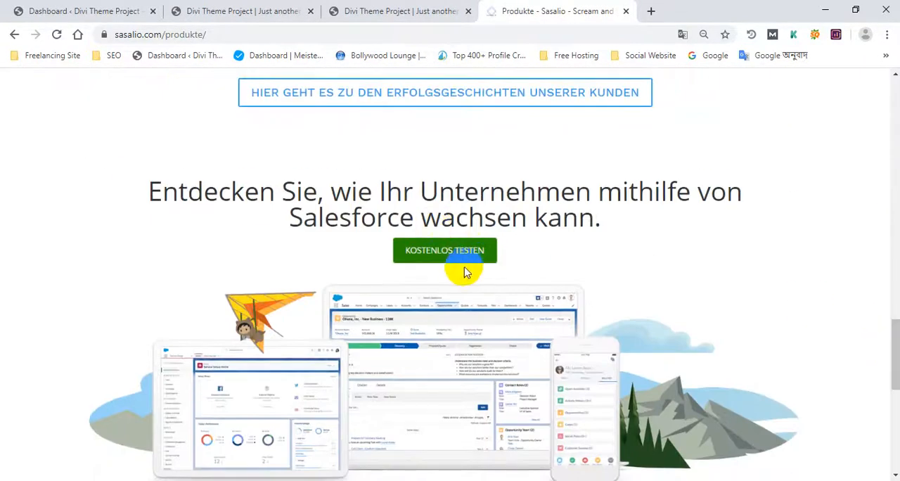
pyautogui.click(433, 249)
pyautogui.click(231, 11)
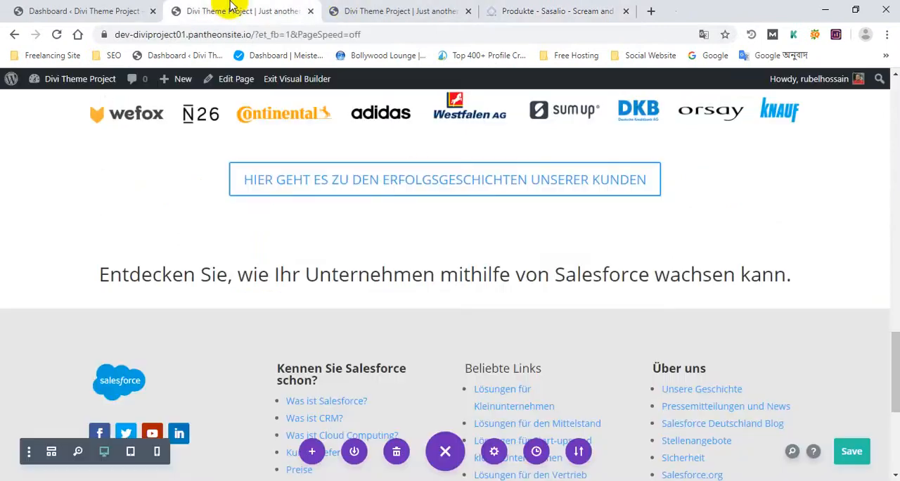
# Step: Copy the [maxbutton id="1"] shortcode of the KOSTENLOS TESTEN button from the MaxButtons overview in the WordPress dashboard
pyautogui.click(116, 11)
pyautogui.scroll(-3, 134, 172)
pyautogui.click(63, 419)
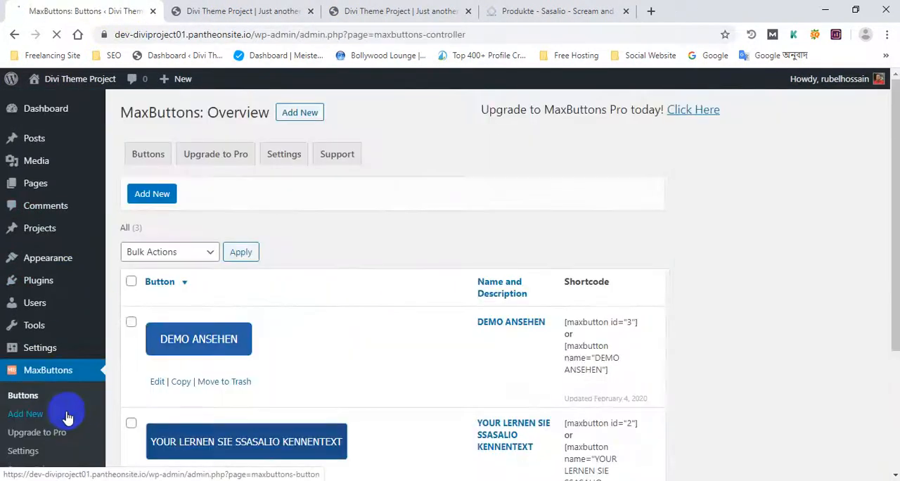
pyautogui.scroll(-2, 241, 311)
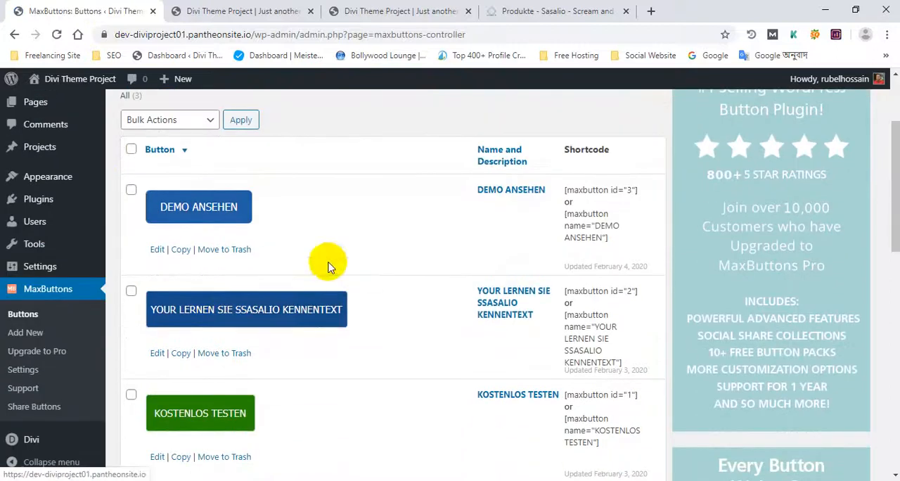
pyautogui.scroll(-2, 220, 275)
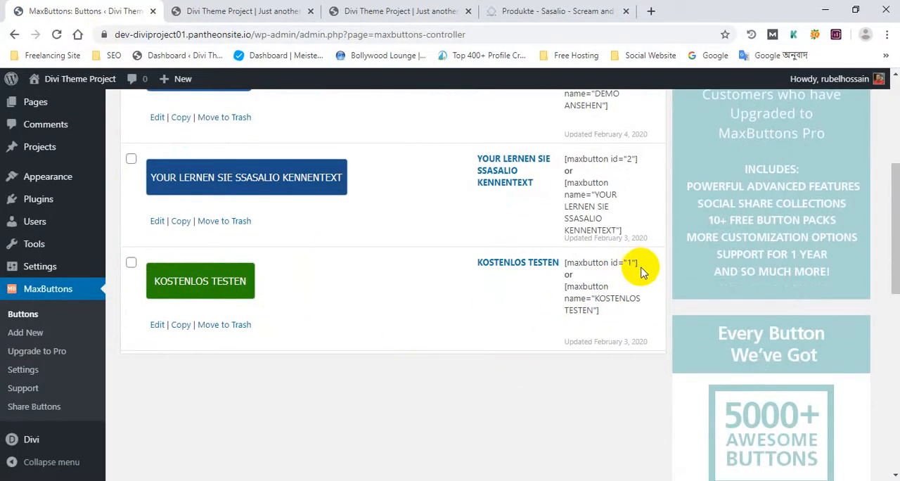
pyautogui.moveTo(637, 263); pyautogui.dragTo(577, 260)
pyautogui.rightClick(615, 270)
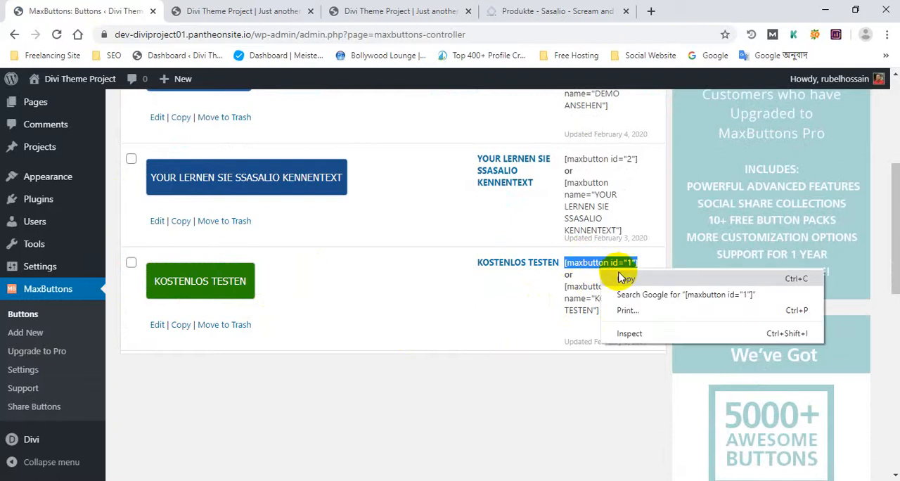
pyautogui.click(629, 278)
# Step: Add a Code module directly below the "Entdecken Sie" heading in the Visual Builder page
pyautogui.click(443, 11)
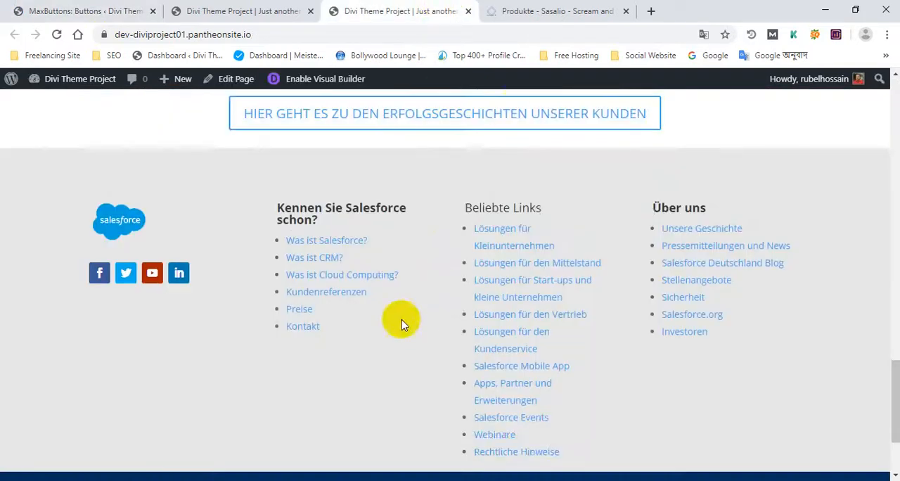
pyautogui.scroll(2, 450, 225)
pyautogui.click(516, 10)
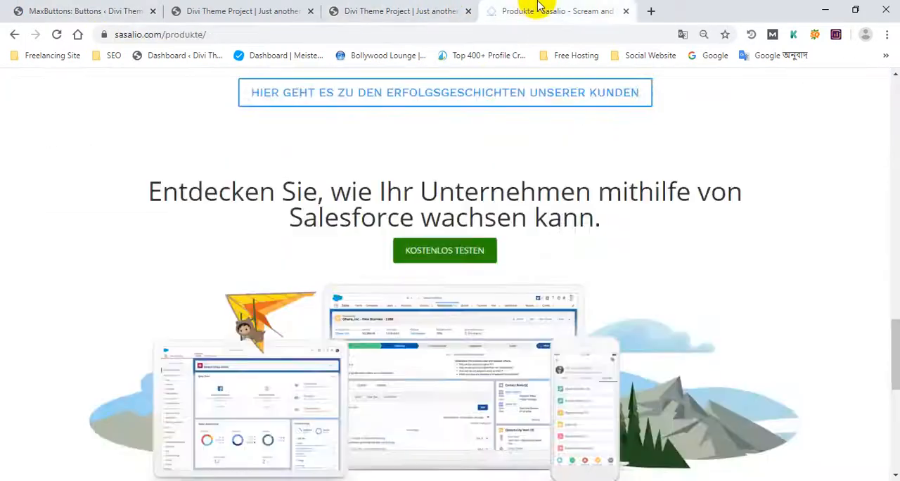
pyautogui.click(181, 10)
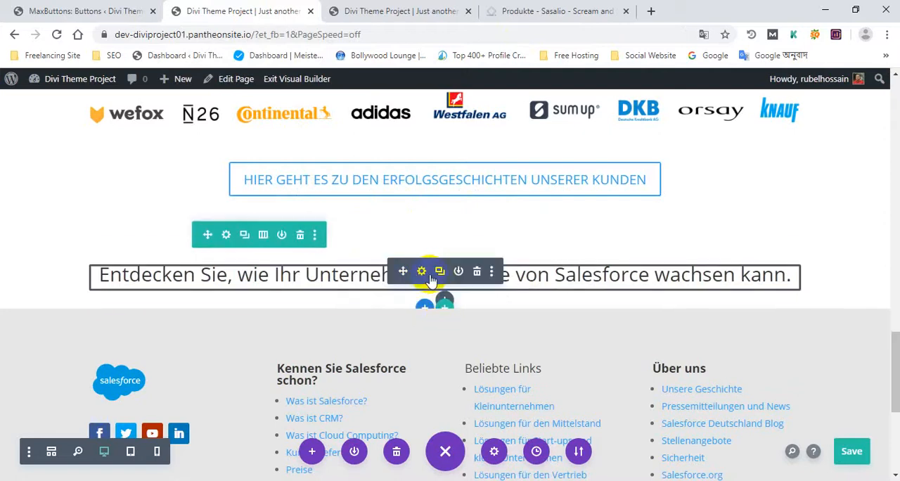
pyautogui.click(447, 300)
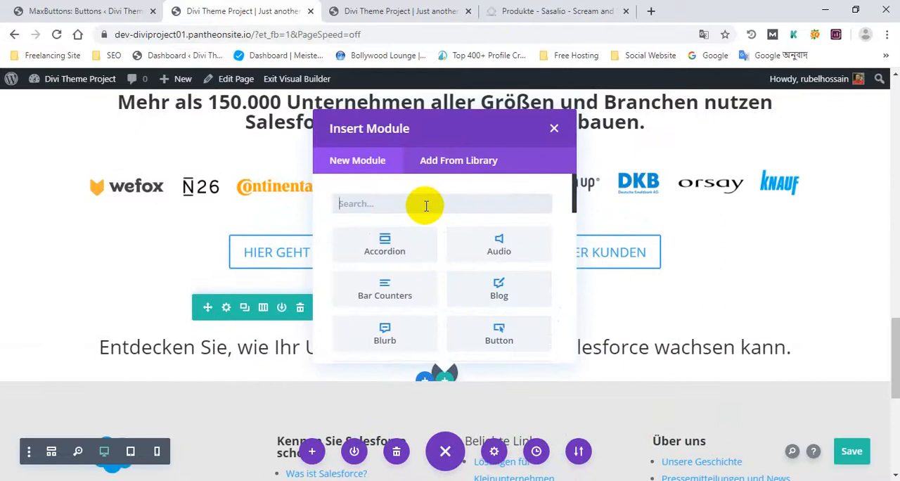
pyautogui.write('code')
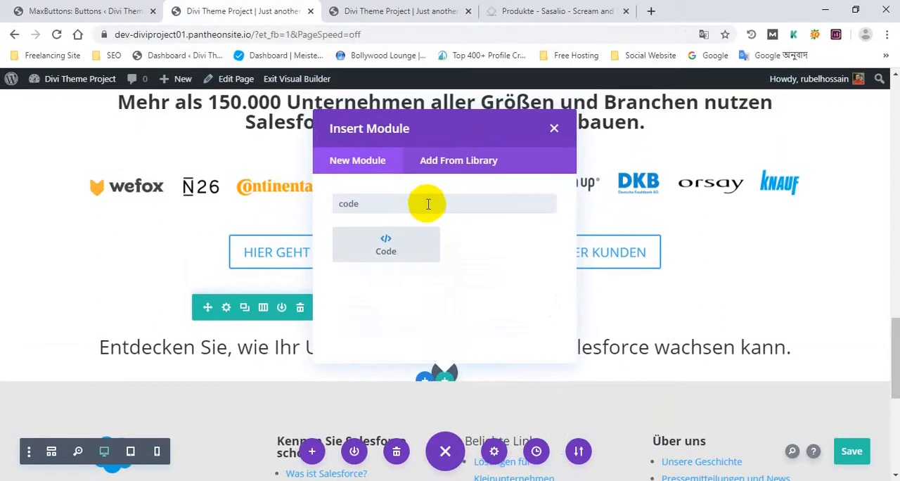
pyautogui.click(424, 245)
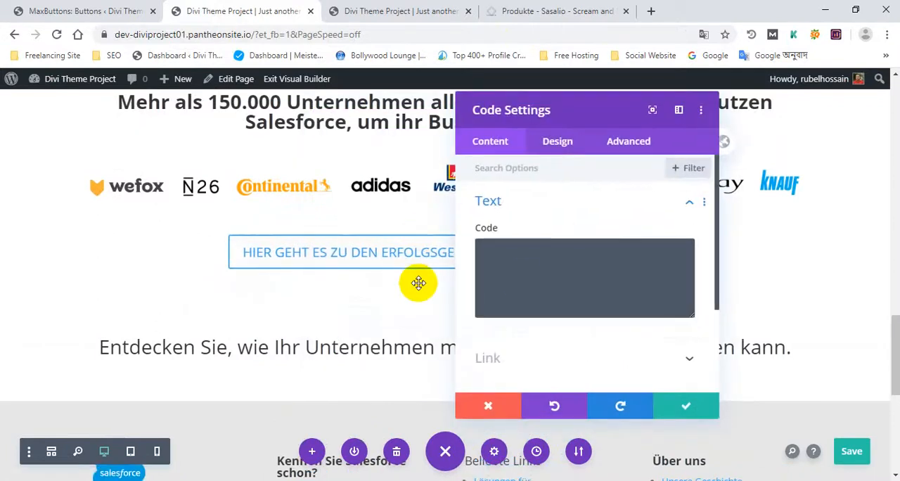
# Step: Insert the copied [maxbutton id="1"] shortcode into the Code module, accept its settings and save the page
pyautogui.click(512, 266)
pyautogui.hotkey('ctrl', 'v')
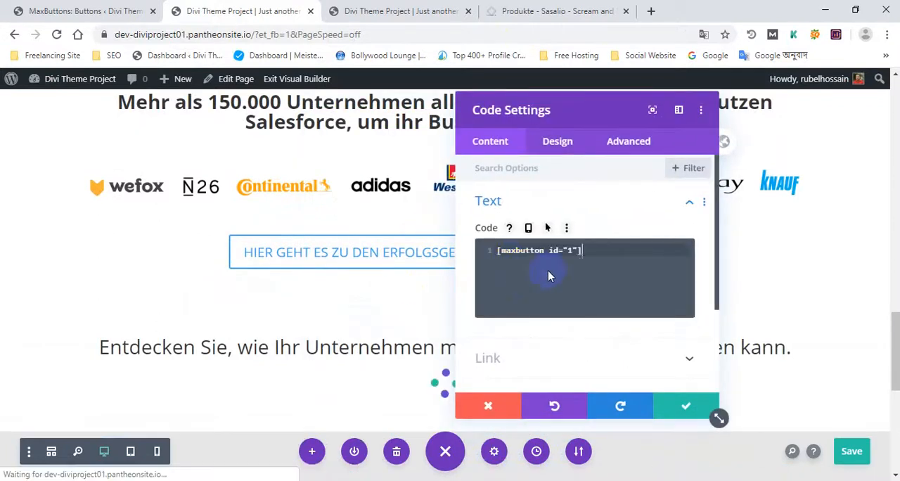
pyautogui.click(678, 406)
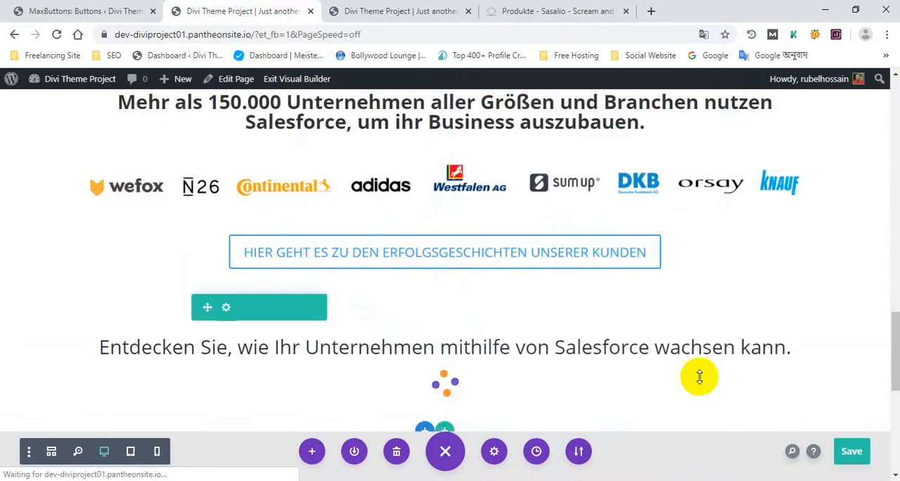
pyautogui.scroll(-2, 418, 338)
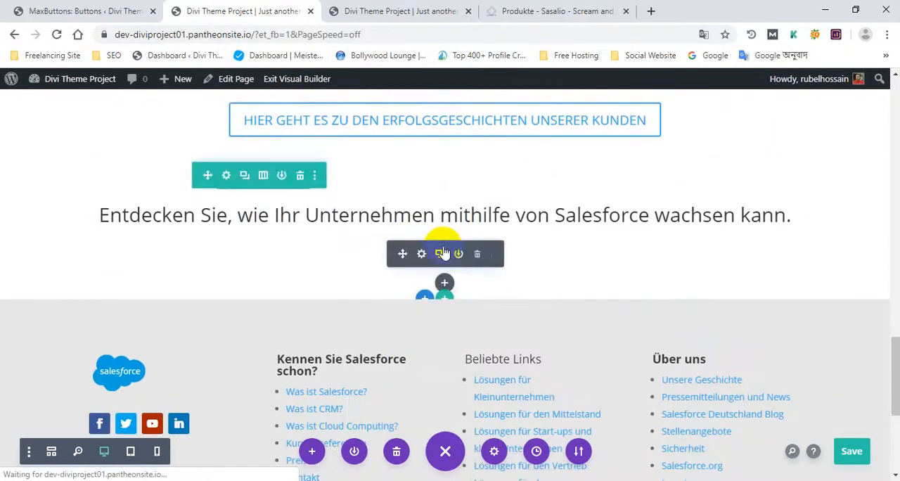
pyautogui.click(852, 452)
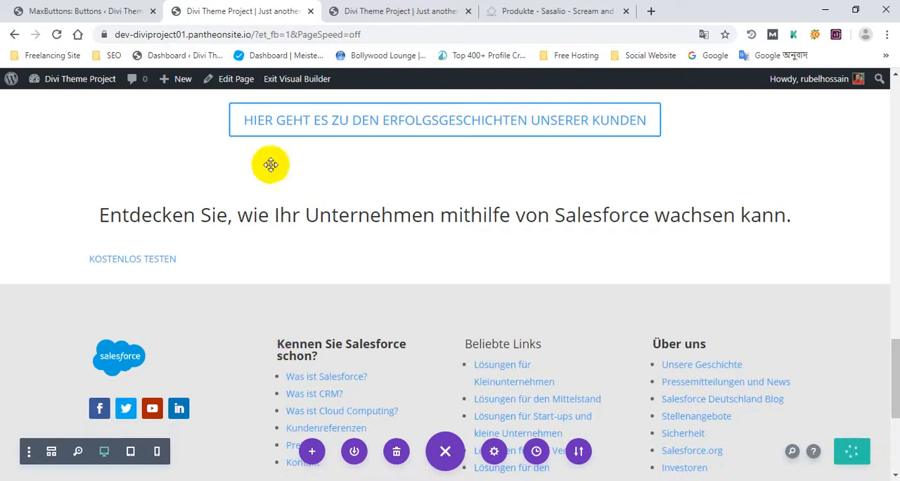
# Step: Reload the published page to check how the KOSTENLOS TESTEN button is placed, and return to the Visual Builder
pyautogui.click(391, 8)
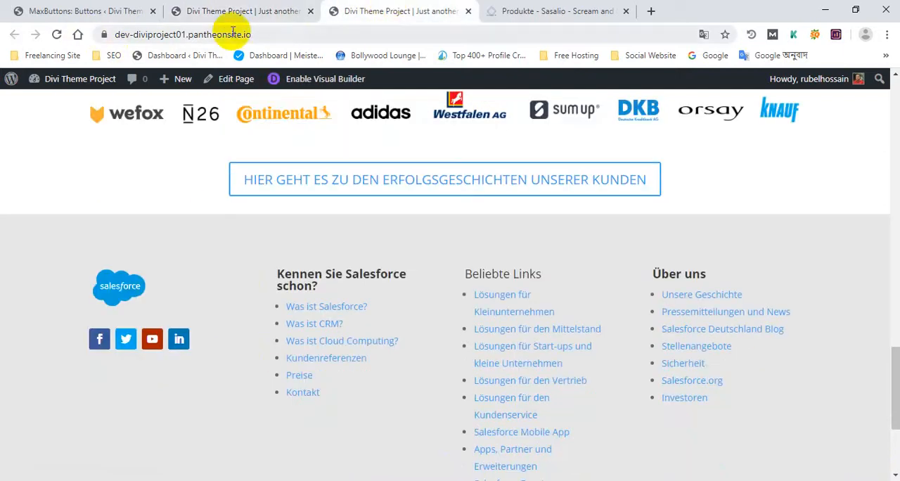
pyautogui.click(56, 35)
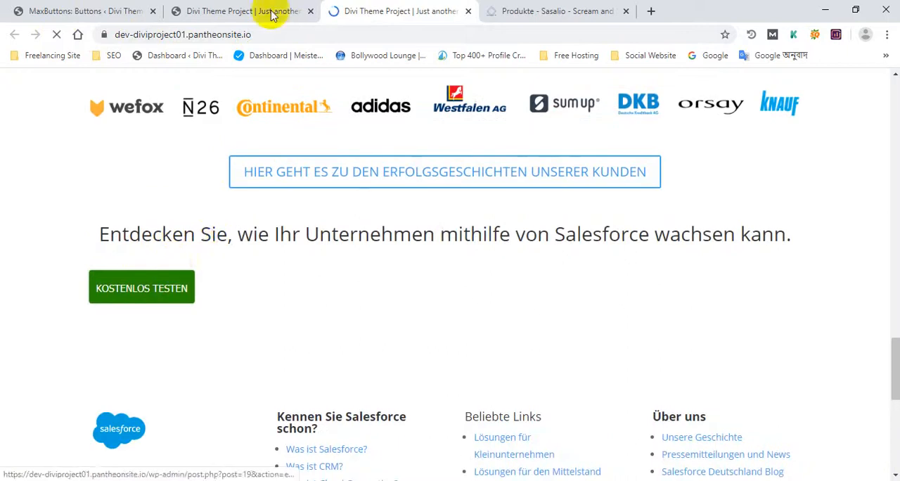
pyautogui.click(279, 8)
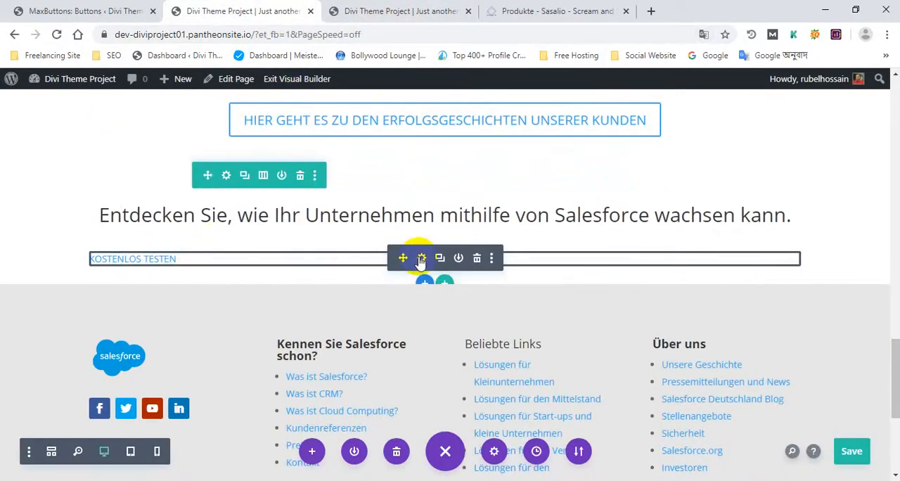
# Step: Center the text alignment of the Code module holding the KOSTENLOS TESTEN shortcode, accept its settings and save the page
pyautogui.click(421, 258)
pyautogui.scroll(-2, 539, 274)
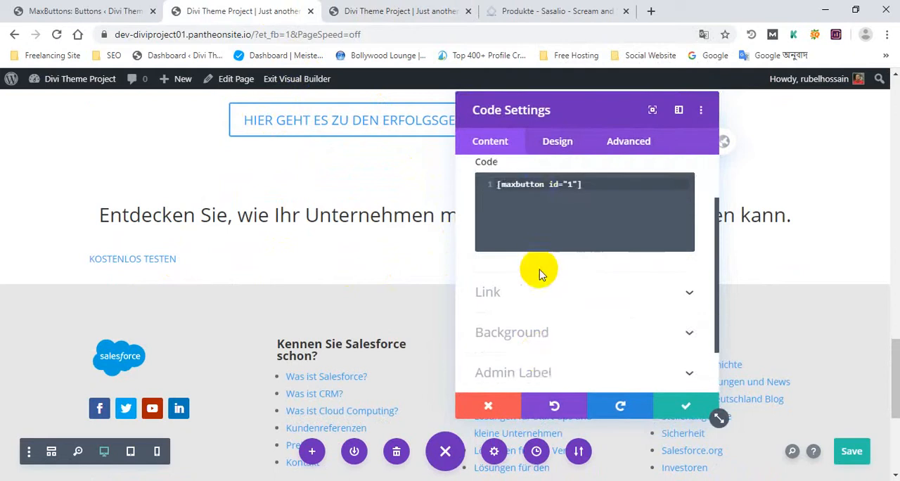
pyautogui.scroll(-1, 540, 277)
pyautogui.scroll(3, 545, 281)
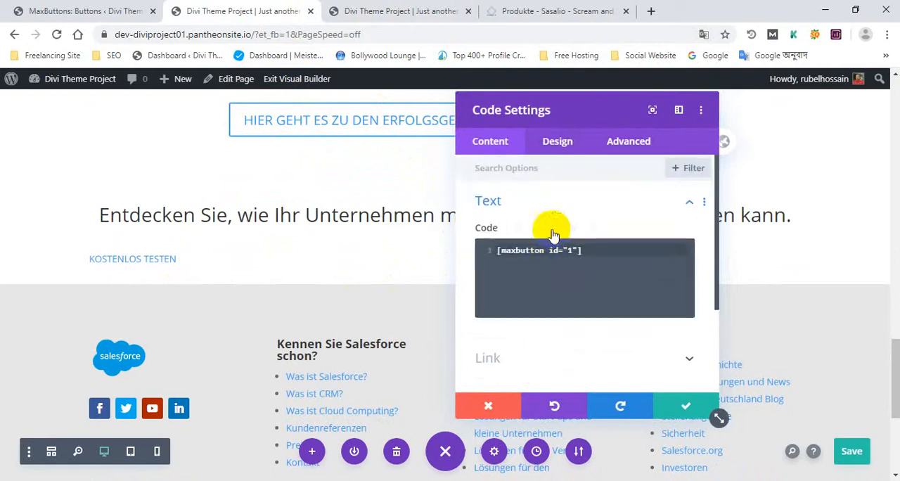
pyautogui.click(568, 147)
pyautogui.scroll(-2, 539, 217)
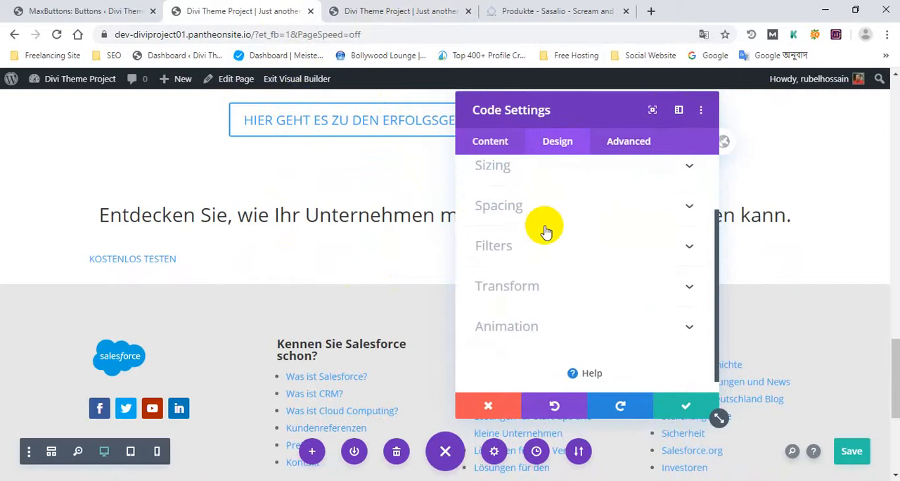
pyautogui.scroll(1, 548, 234)
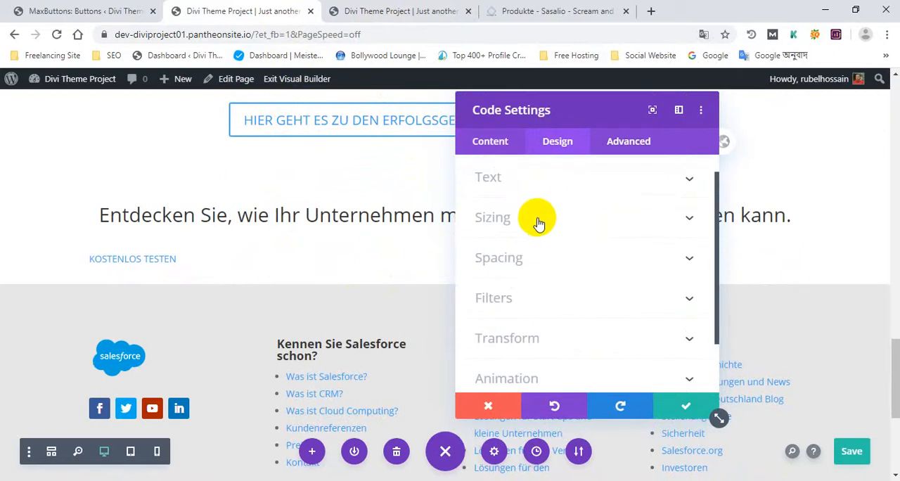
pyautogui.click(538, 223)
pyautogui.click(496, 177)
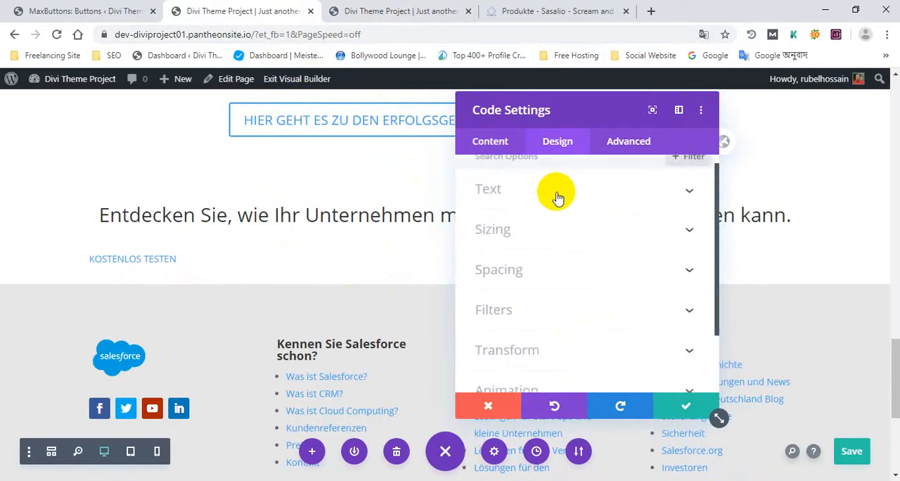
pyautogui.click(548, 206)
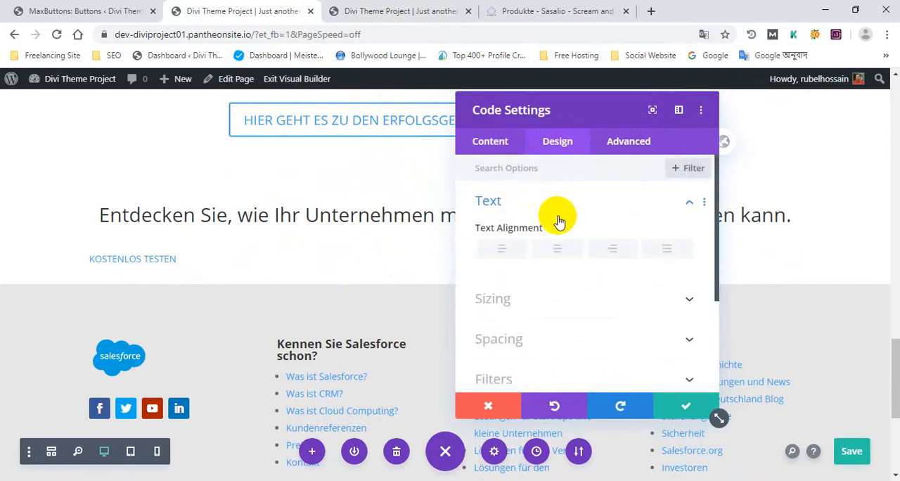
pyautogui.click(564, 259)
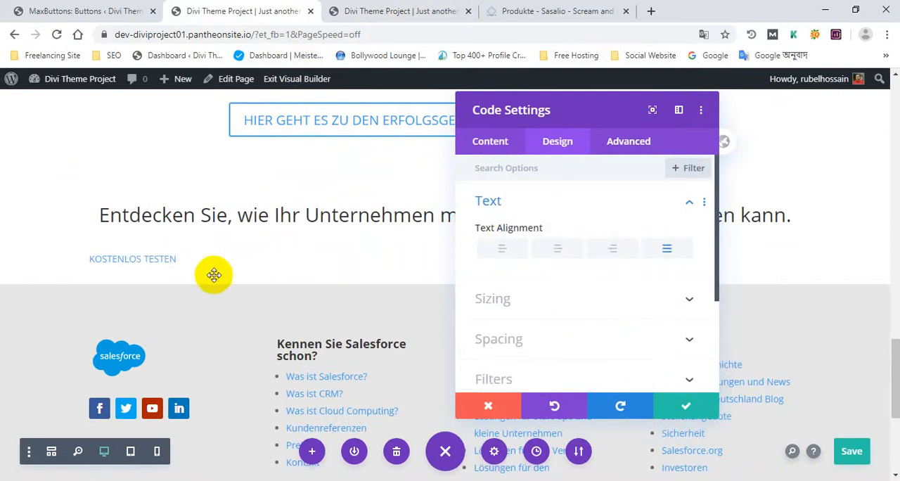
pyautogui.click(557, 251)
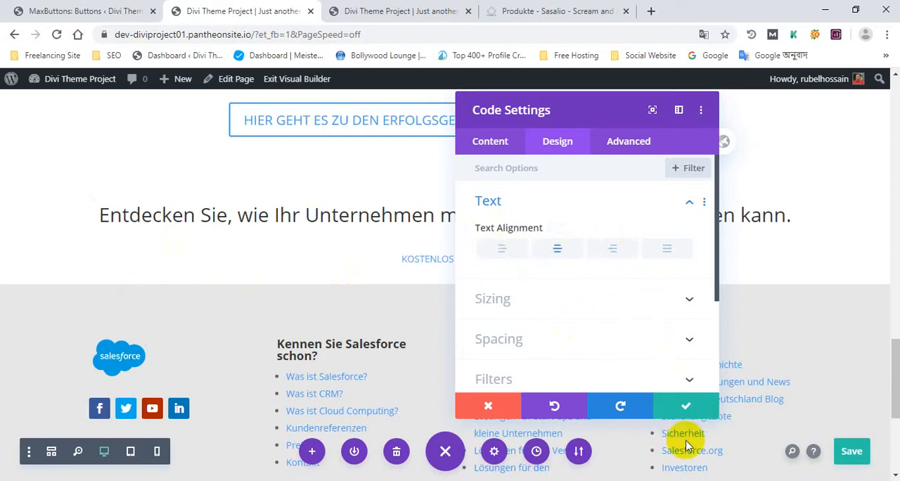
pyautogui.hotkey('ctrl', 's')
pyautogui.click(691, 414)
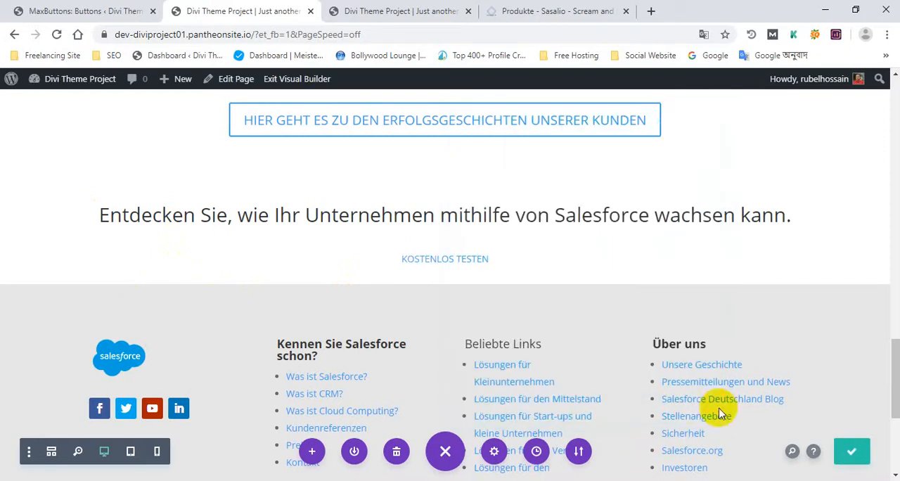
# Step: Examine the device illustration below the KOSTENLOS TESTEN button on the Sasalio Produkte page
pyautogui.click(492, 11)
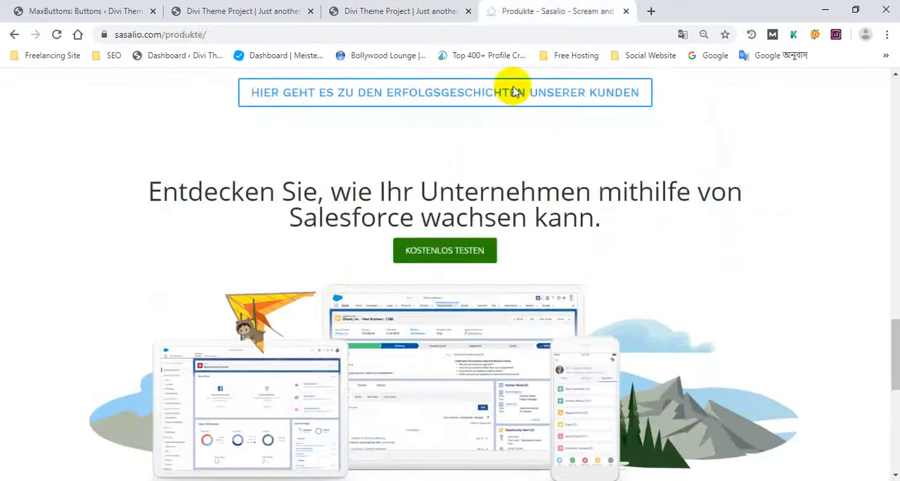
pyautogui.scroll(-5, 442, 206)
pyautogui.scroll(2, 128, 172)
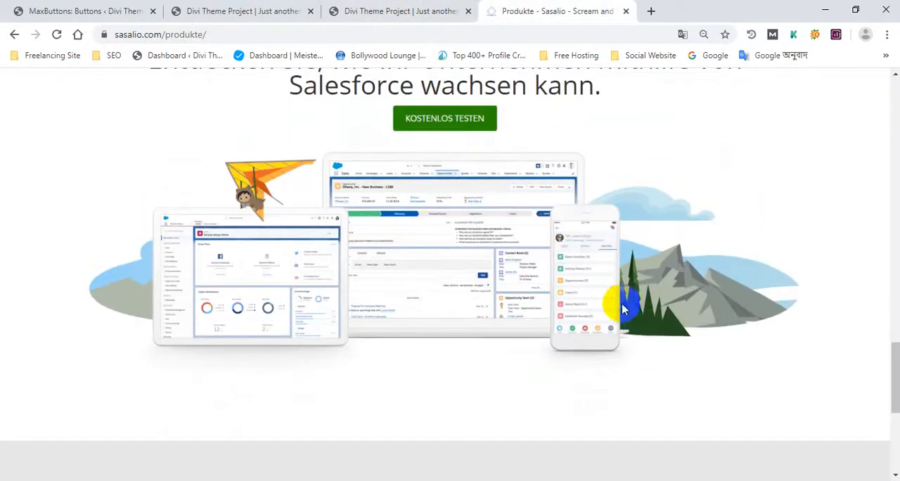
pyautogui.rightClick(415, 232)
pyautogui.click(784, 297)
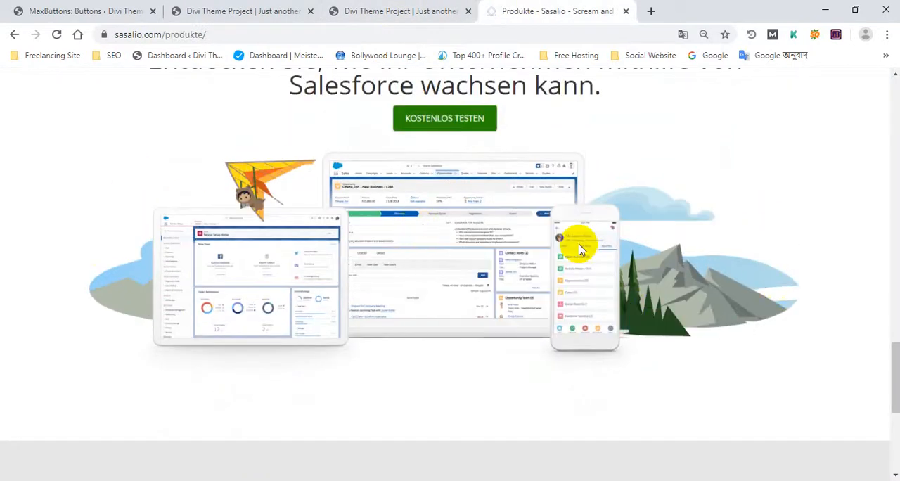
pyautogui.rightClick(372, 192)
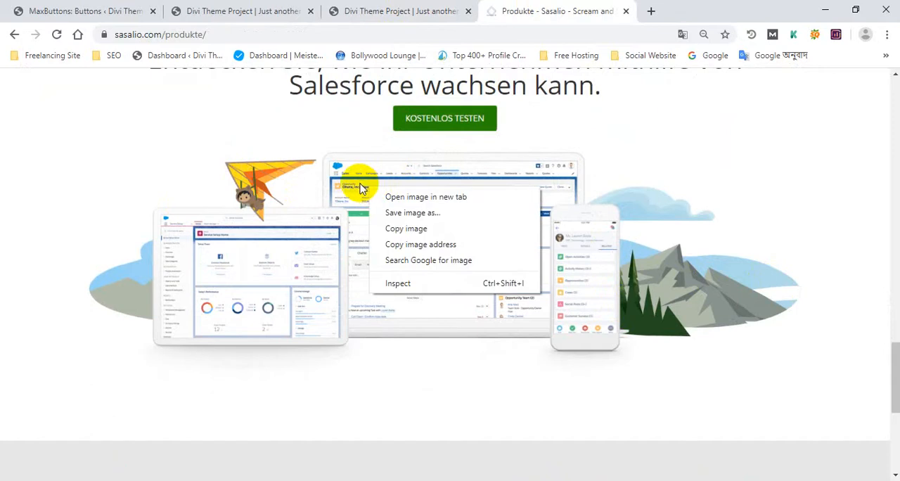
pyautogui.moveTo(851, 373); pyautogui.dragTo(340, 205)
pyautogui.rightClick(380, 217)
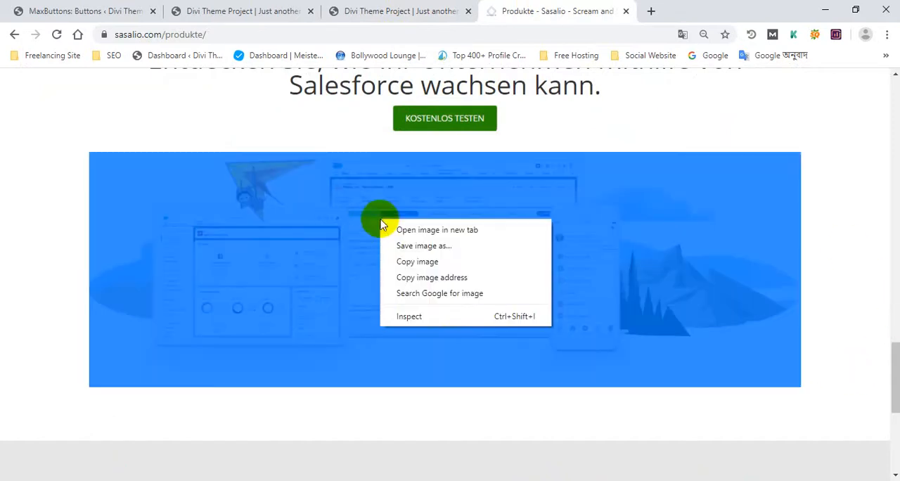
pyautogui.click(485, 412)
pyautogui.scroll(2, 485, 394)
pyautogui.scroll(1, 492, 383)
pyautogui.moveTo(154, 224); pyautogui.dragTo(534, 281)
pyautogui.click(673, 308)
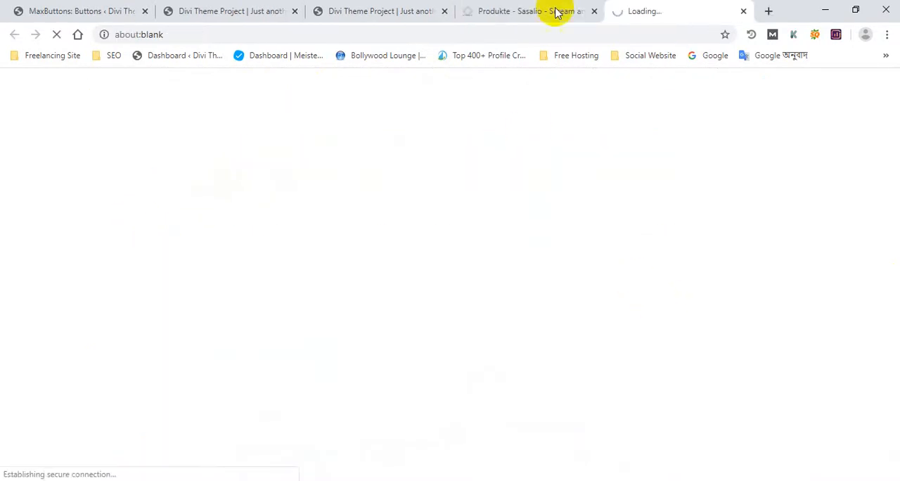
pyautogui.click(743, 11)
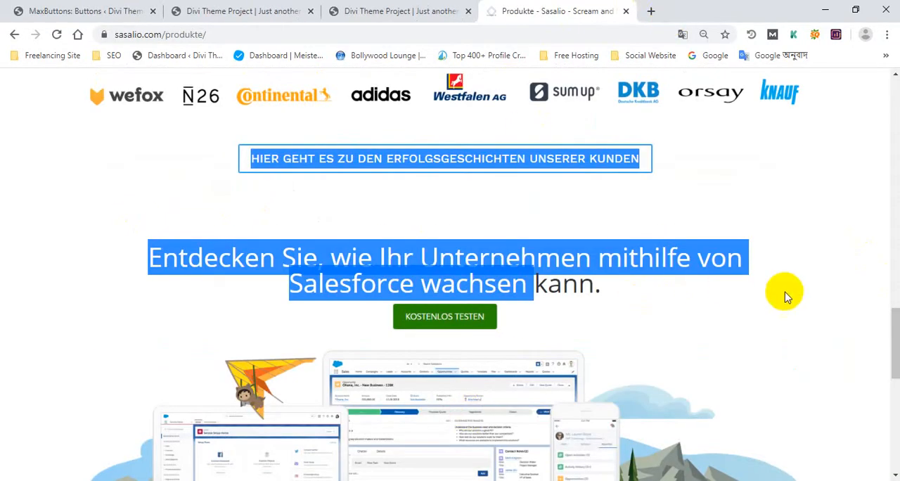
pyautogui.scroll(-3, 844, 221)
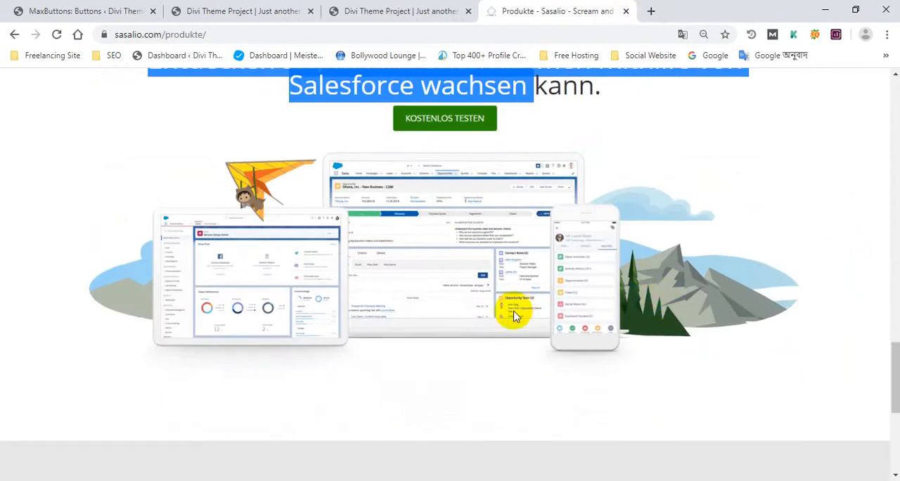
pyautogui.rightClick(371, 199)
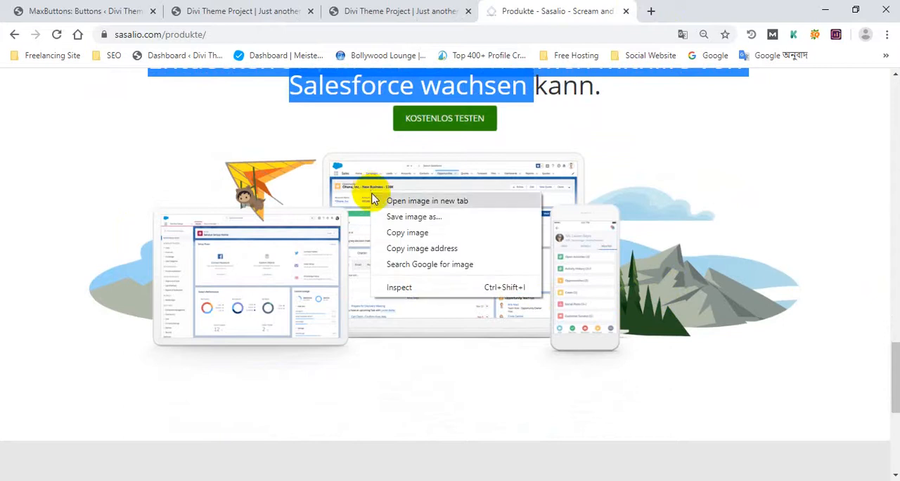
pyautogui.click(593, 423)
pyautogui.rightClick(405, 225)
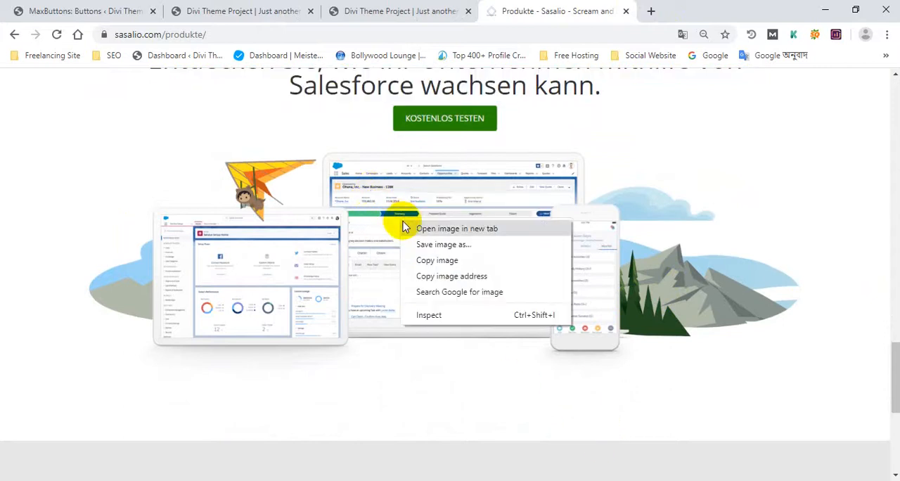
pyautogui.click(354, 162)
pyautogui.rightClick(360, 168)
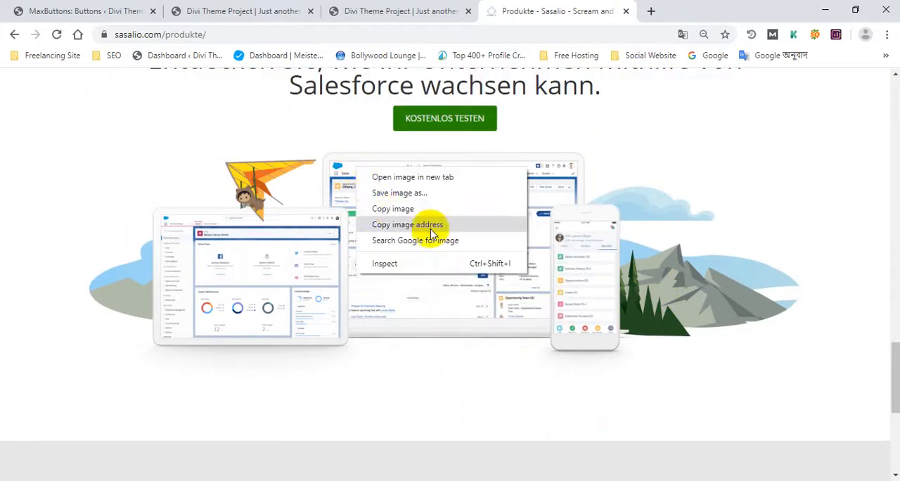
pyautogui.rightClick(548, 210)
pyautogui.rightClick(412, 196)
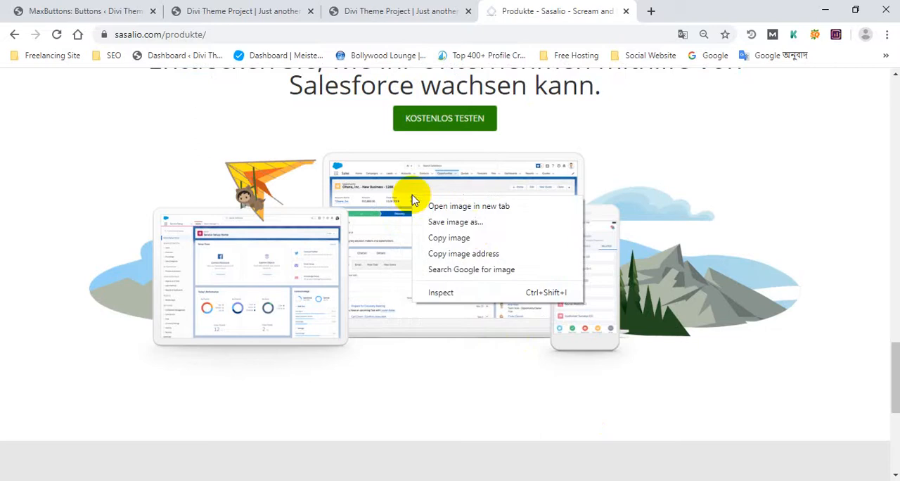
pyautogui.click(475, 223)
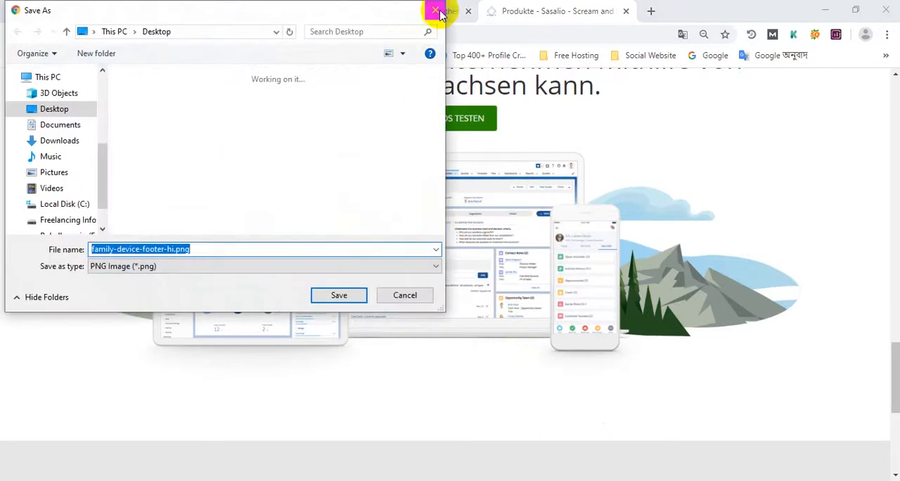
pyautogui.click(436, 11)
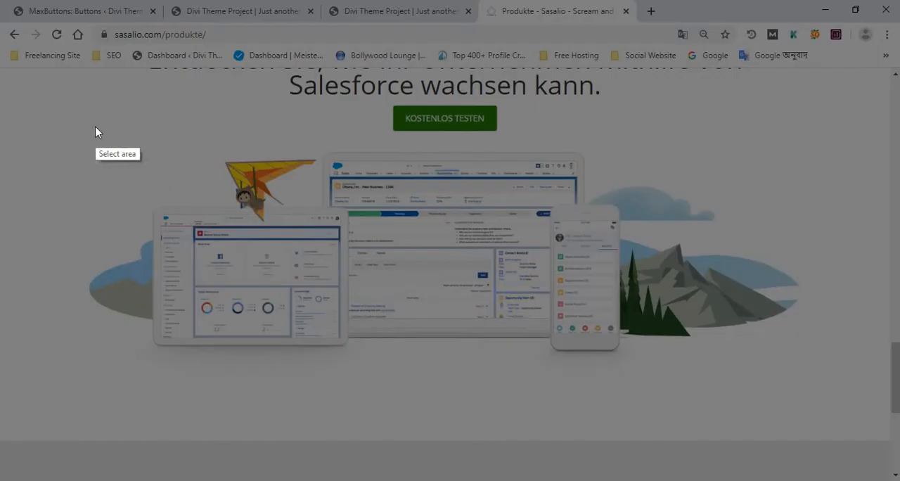
# Step: Capture the whole device illustration as a screenshot of about 1144 × 361 px and save it to the Desktop as 0222.png
pyautogui.moveTo(67, 130)
pyautogui.mouseDown()
pyautogui.moveTo(597, 265)
pyautogui.moveTo(743, 345)
pyautogui.moveTo(810, 357)
pyautogui.moveTo(819, 368)
pyautogui.mouseUp()
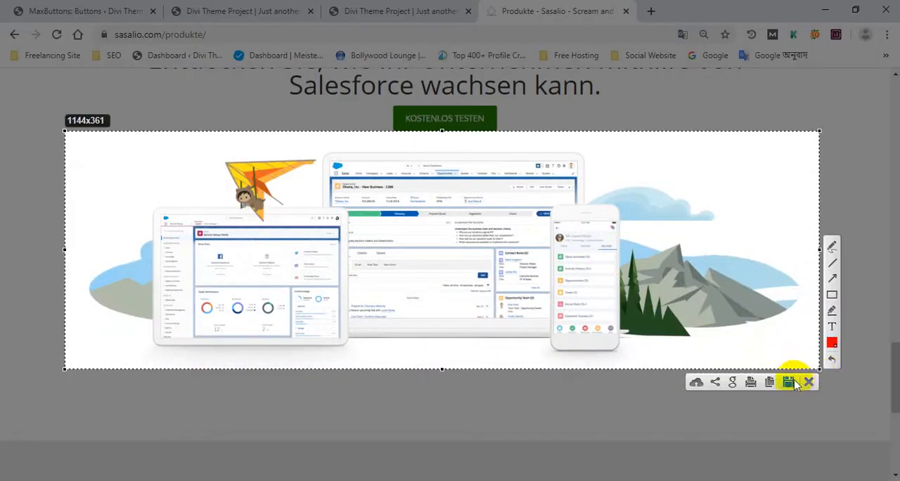
pyautogui.click(788, 381)
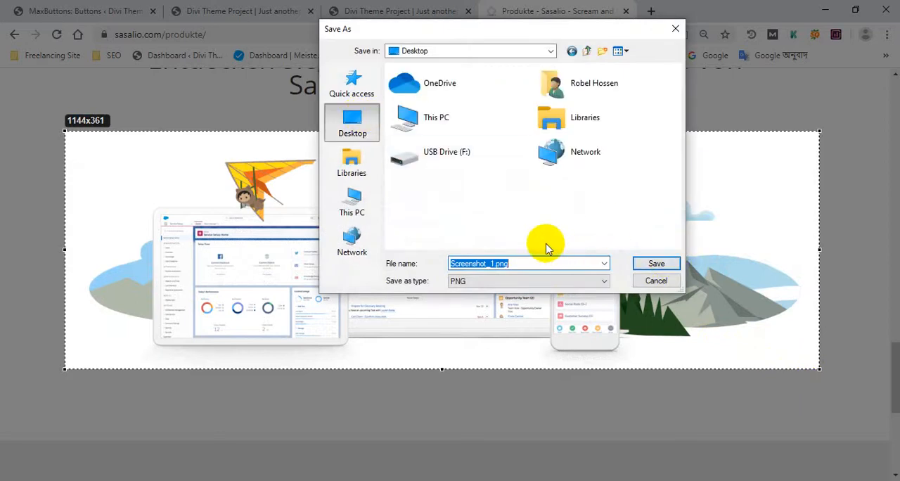
pyautogui.write('0222')
pyautogui.click(657, 263)
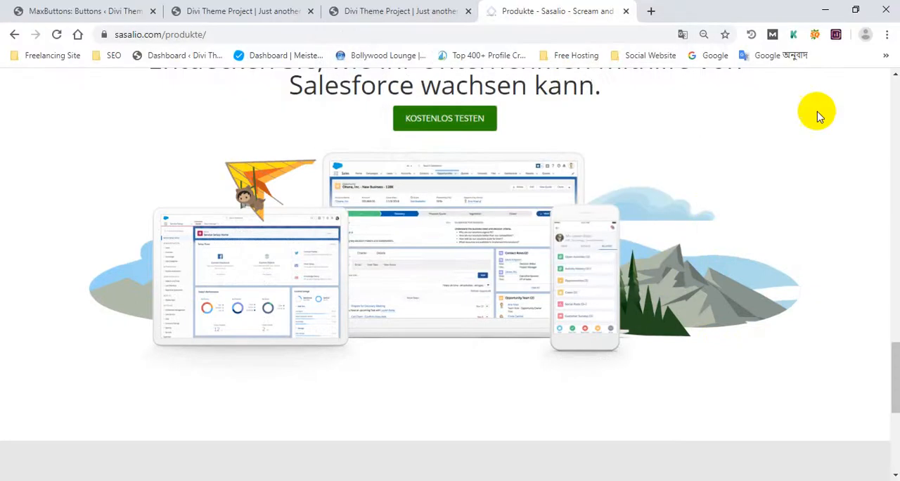
# Step: Minimize the browser, open 0222.png from the desktop to check the captured illustration, and close the image viewer
pyautogui.click(824, 10)
pyautogui.click(825, 10)
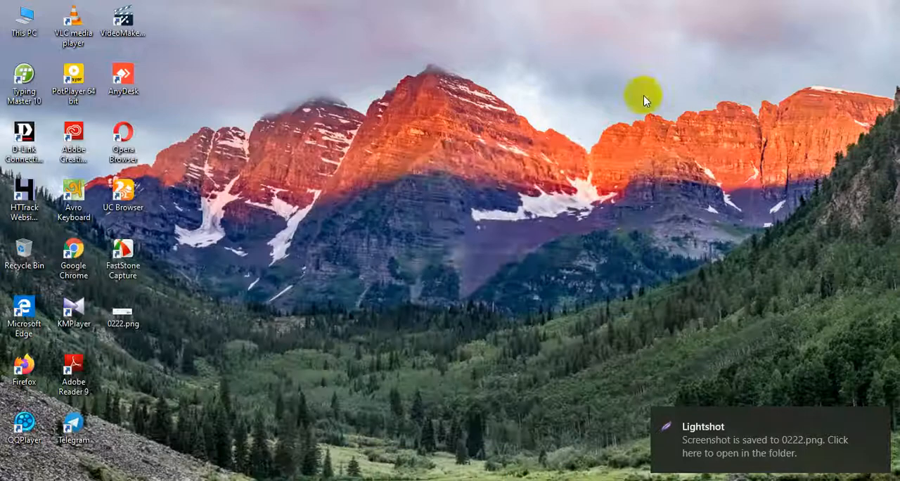
pyautogui.click(128, 329)
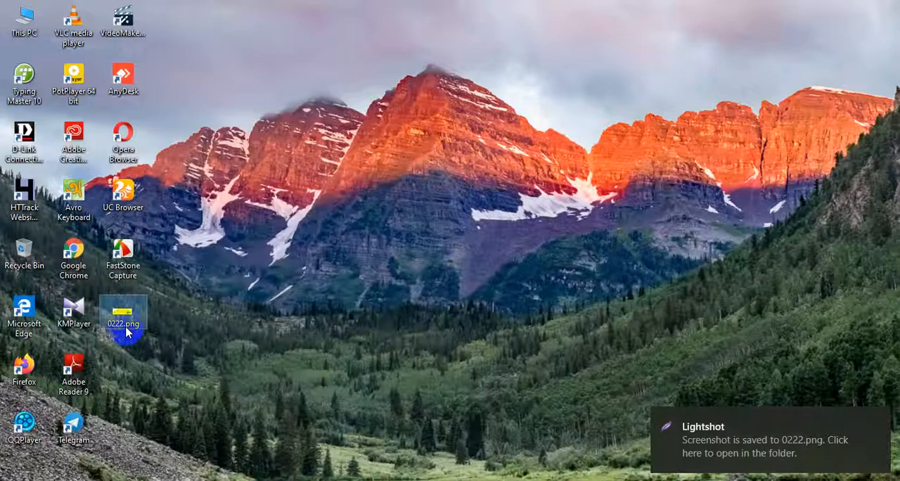
pyautogui.doubleClick(128, 331)
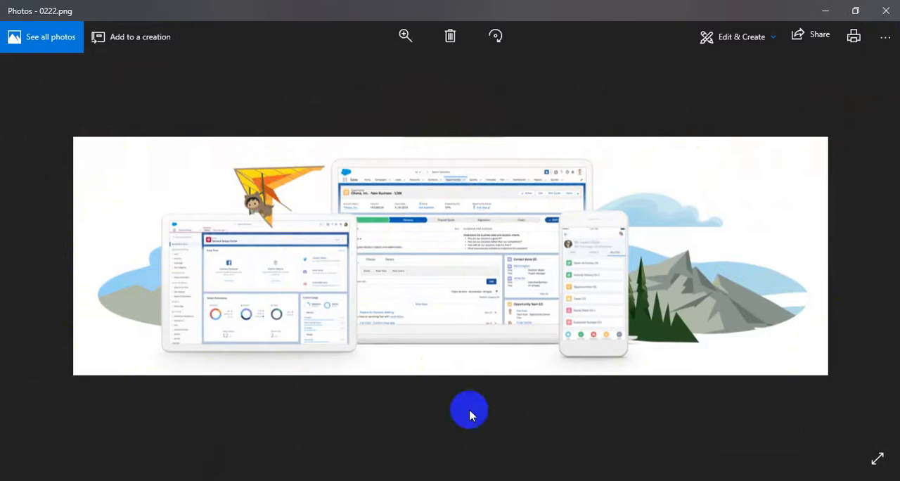
pyautogui.click(886, 15)
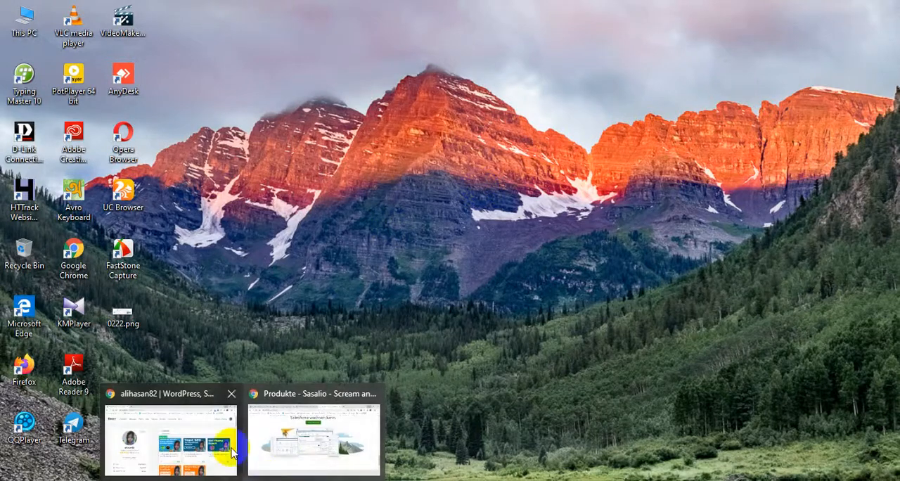
# Step: Return to the browser, review the device illustration's placement on the Produkte page, and switch to the published Divi page
pyautogui.moveTo(302, 429)
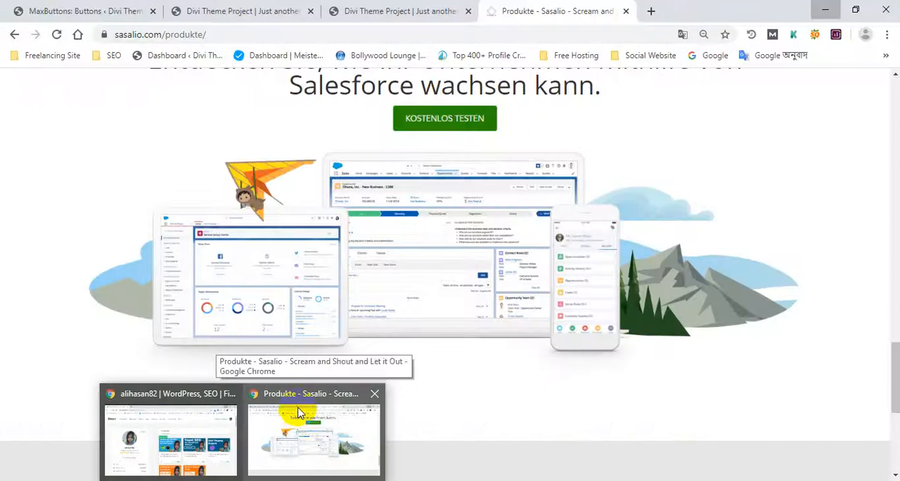
pyautogui.click(304, 419)
pyautogui.scroll(2, 289, 311)
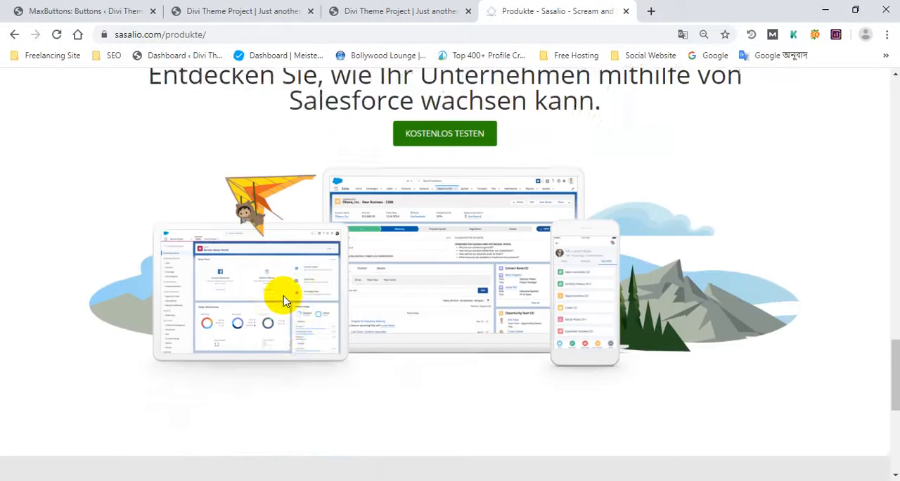
pyautogui.scroll(-3, 327, 255)
pyautogui.rightClick(396, 137)
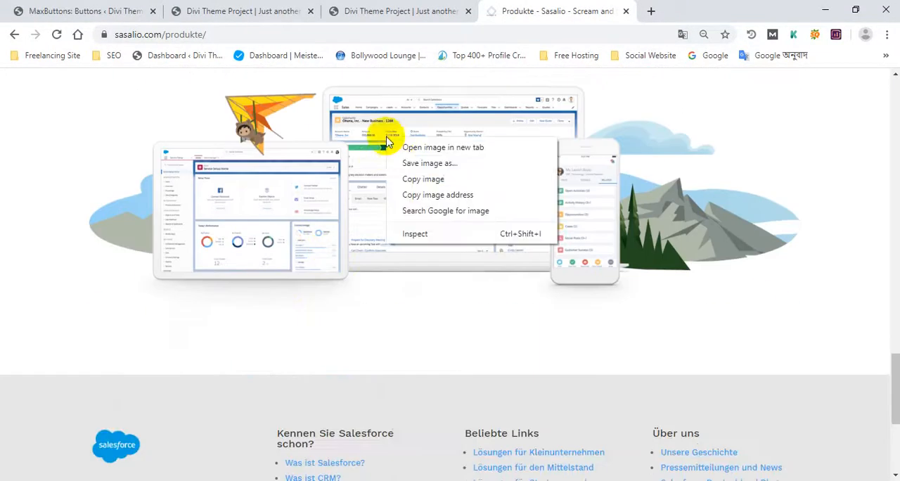
pyautogui.click(531, 298)
pyautogui.scroll(2, 478, 246)
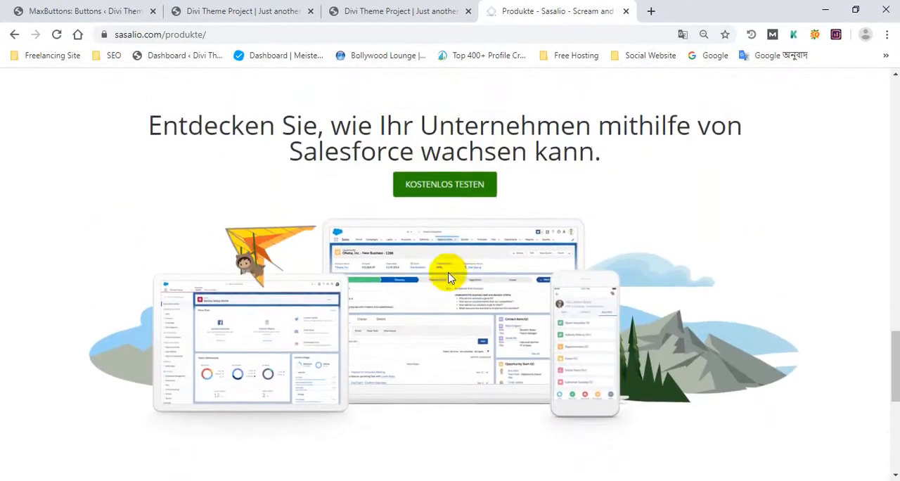
pyautogui.click(344, 11)
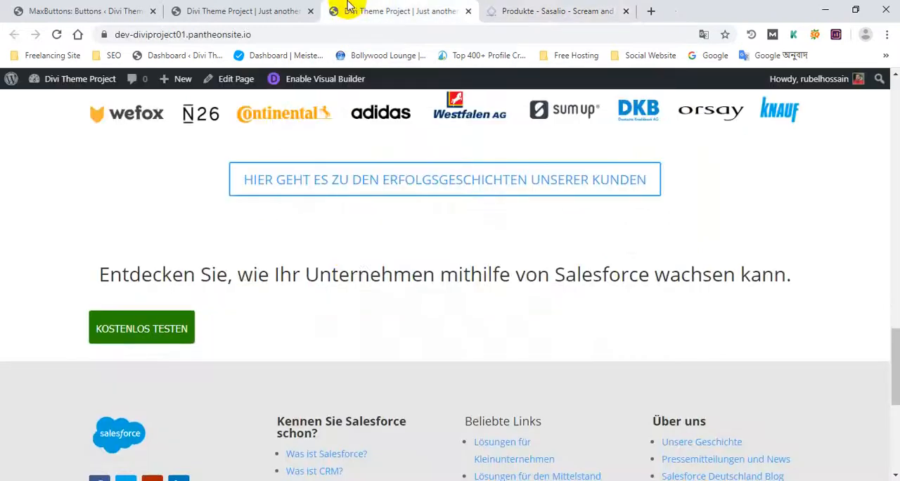
# Step: In the Visual Builder, add a single-column row below the KOSTENLOS TESTEN button and insert an Image module
pyautogui.scroll(-2, 327, 258)
pyautogui.click(232, 10)
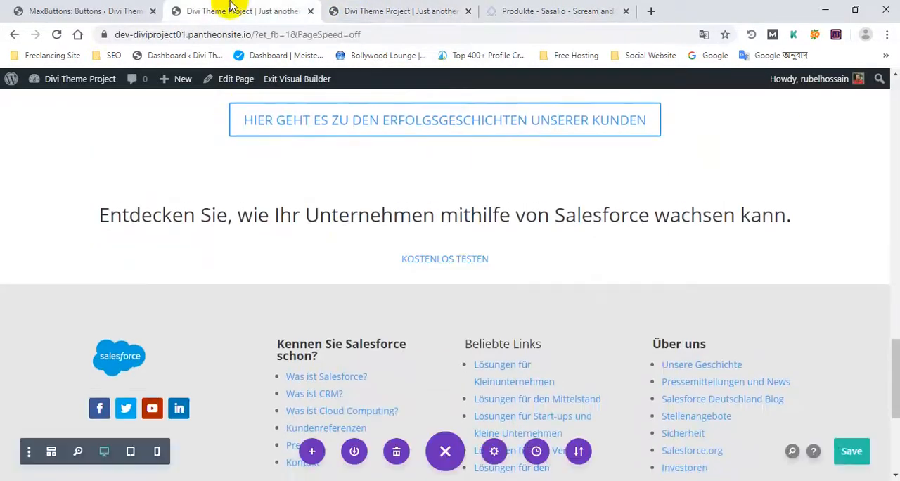
pyautogui.click(446, 283)
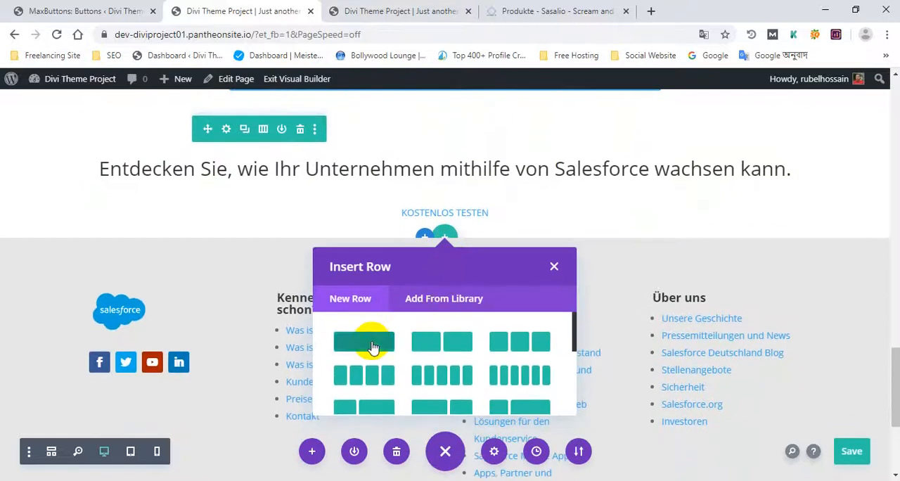
pyautogui.click(373, 347)
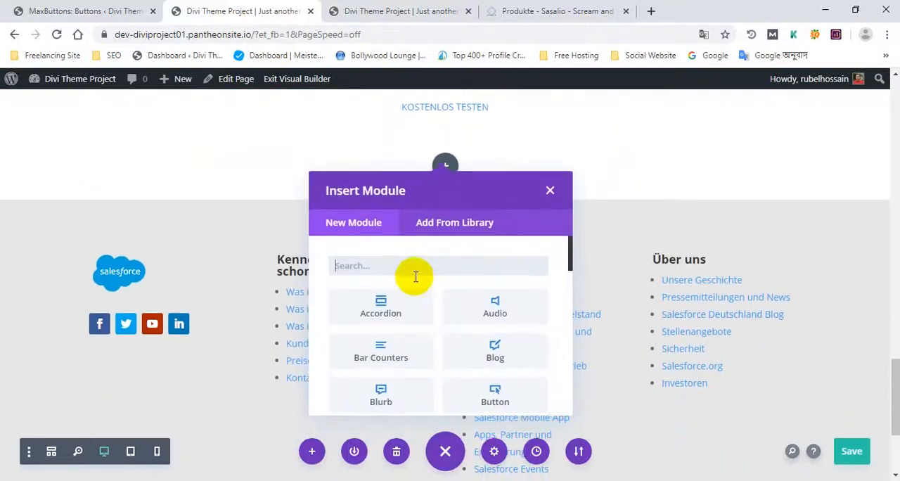
pyautogui.write('image')
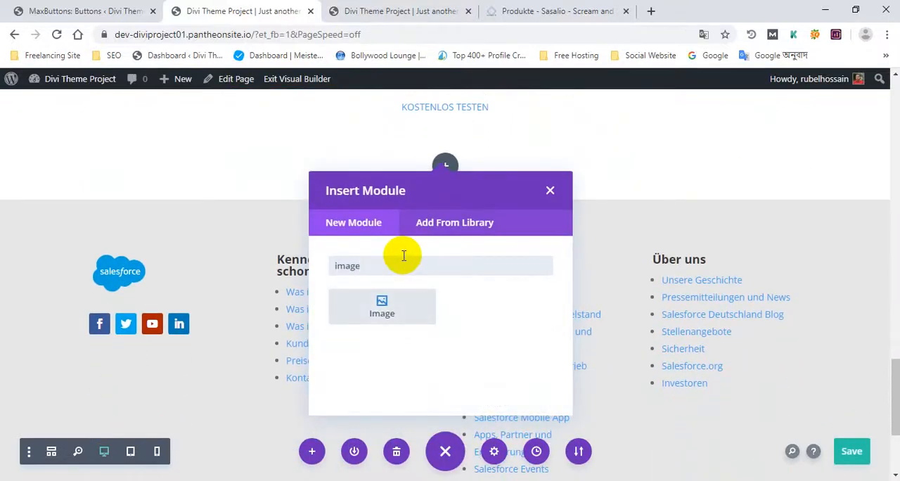
pyautogui.click(395, 307)
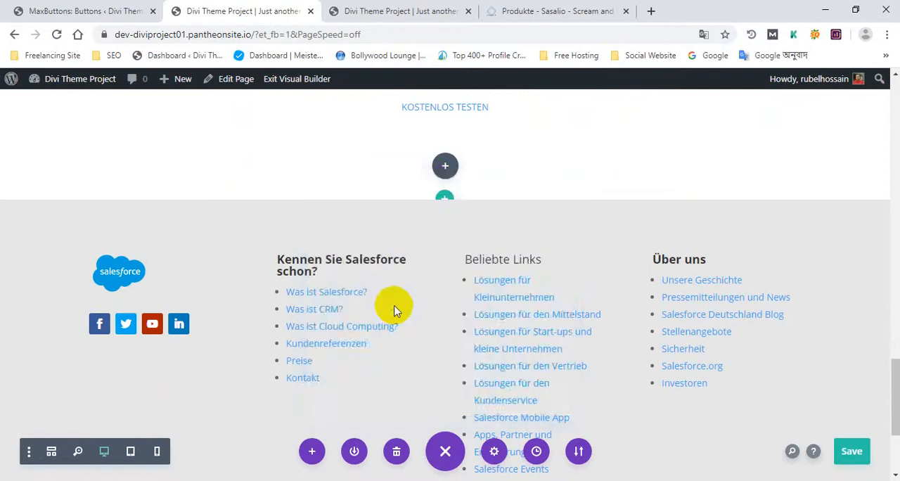
# Step: Upload family-device-footer-hi.png to the media library, use it as the Image module's picture, and save the module settings
pyautogui.click(539, 310)
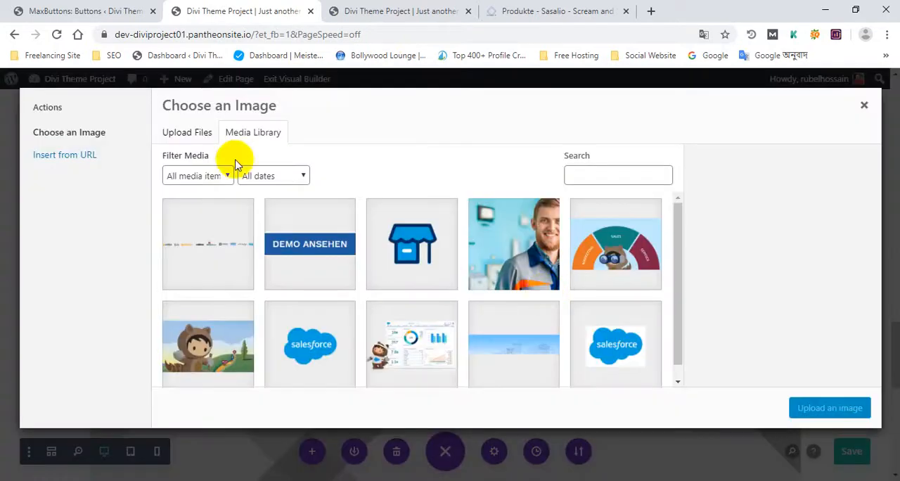
pyautogui.click(188, 134)
pyautogui.click(538, 299)
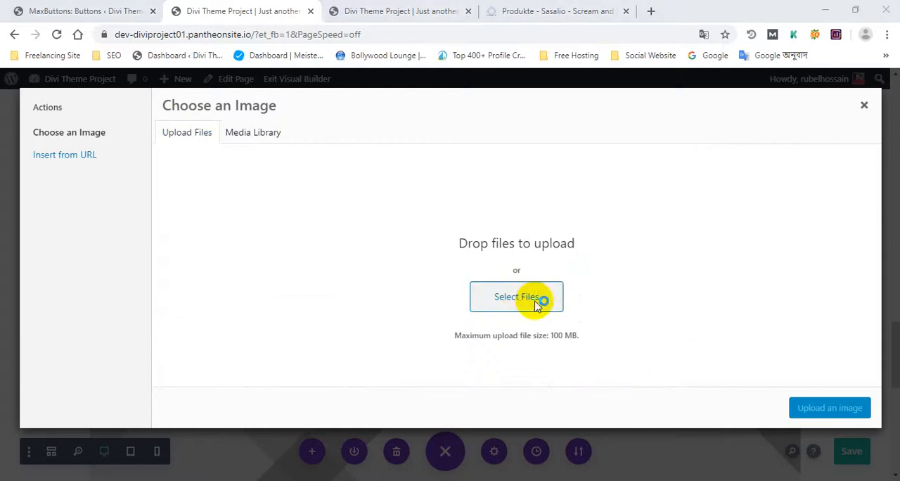
pyautogui.doubleClick(245, 157)
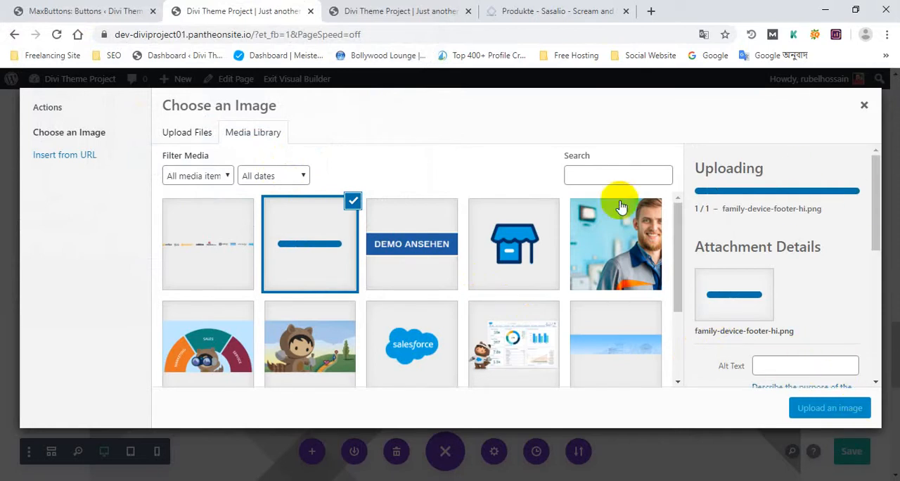
pyautogui.click(824, 411)
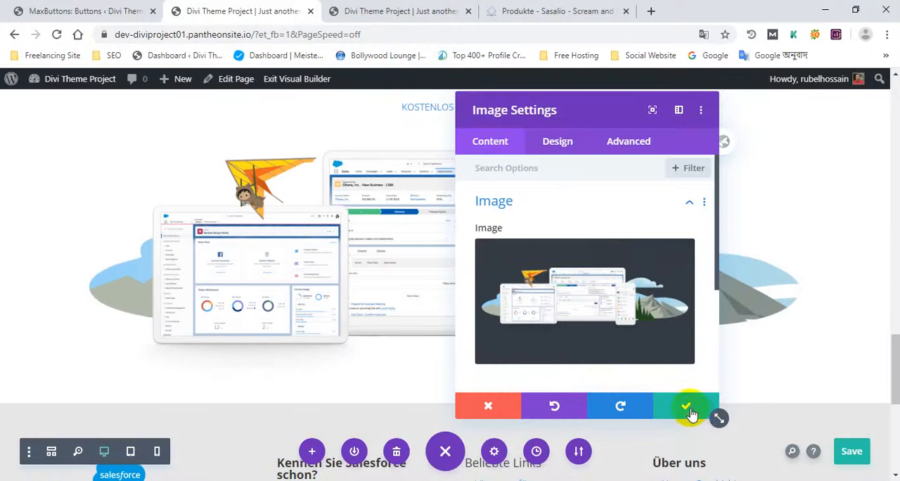
pyautogui.click(689, 409)
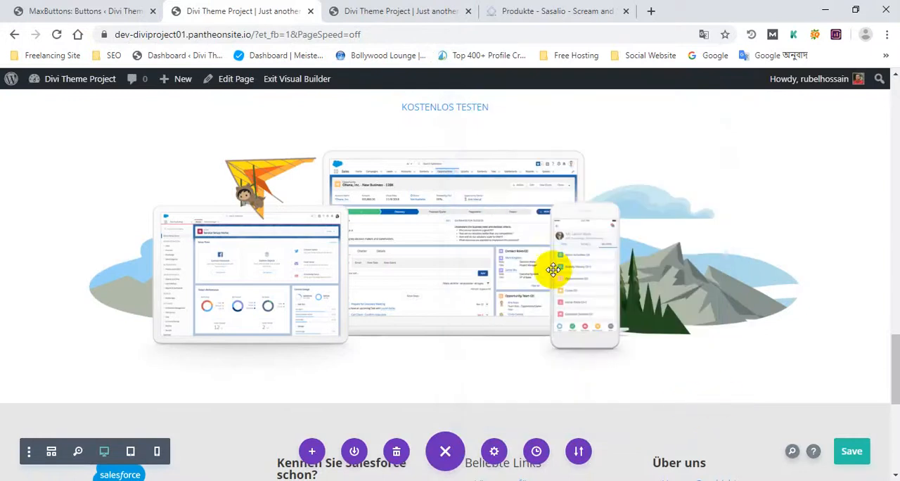
# Step: Set the device illustration's image alignment to center and save the page changes
pyautogui.scroll(1, 547, 265)
pyautogui.scroll(-2, 540, 273)
pyautogui.scroll(1, 540, 273)
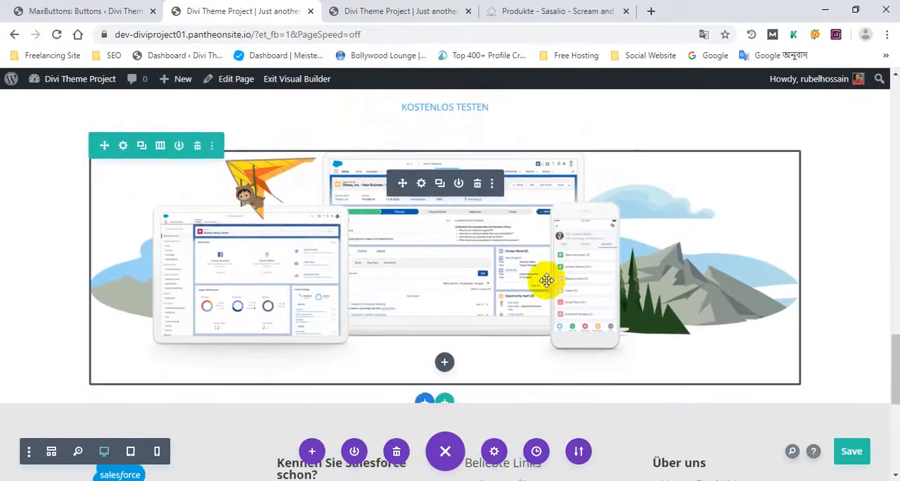
pyautogui.click(424, 185)
pyautogui.click(556, 141)
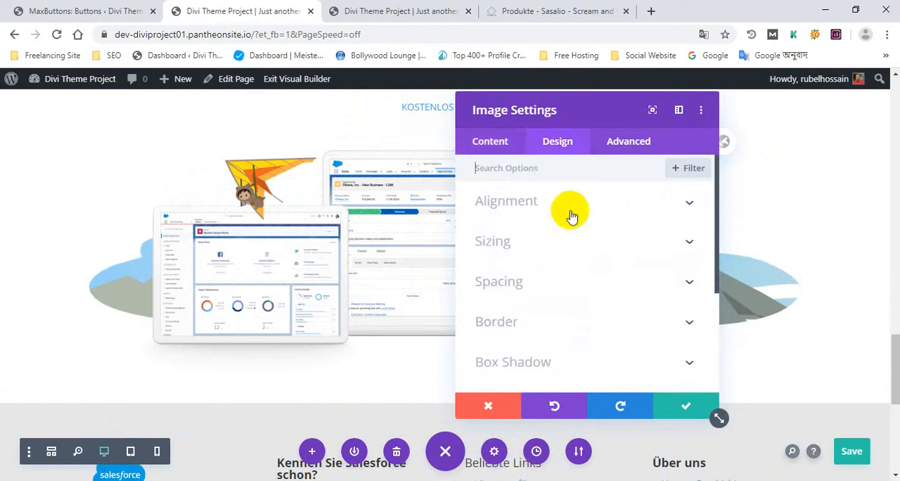
pyautogui.click(566, 211)
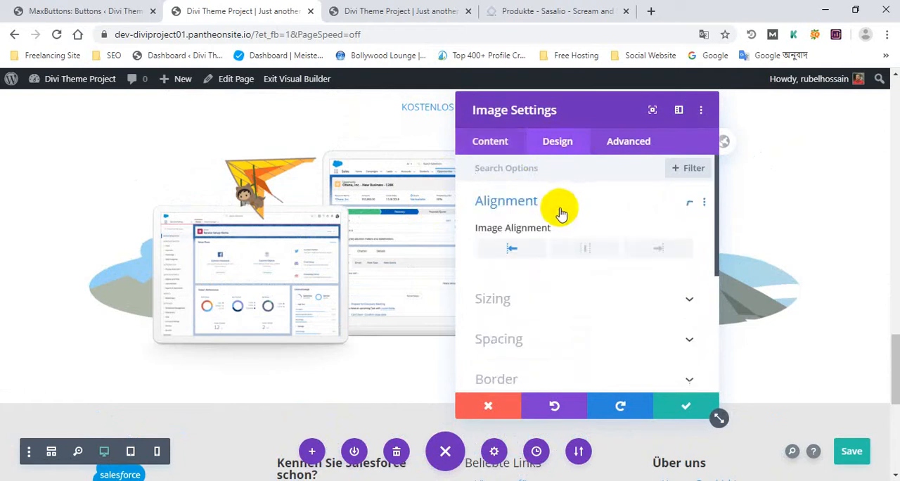
pyautogui.click(685, 406)
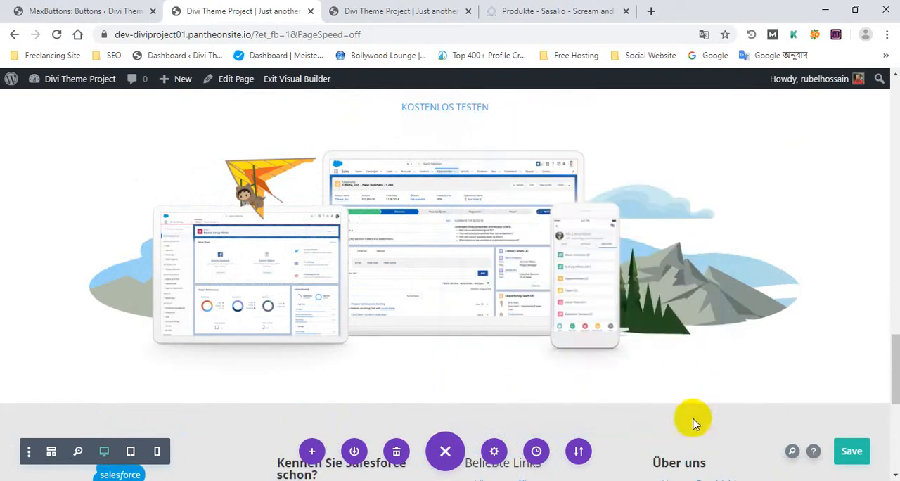
pyautogui.click(850, 453)
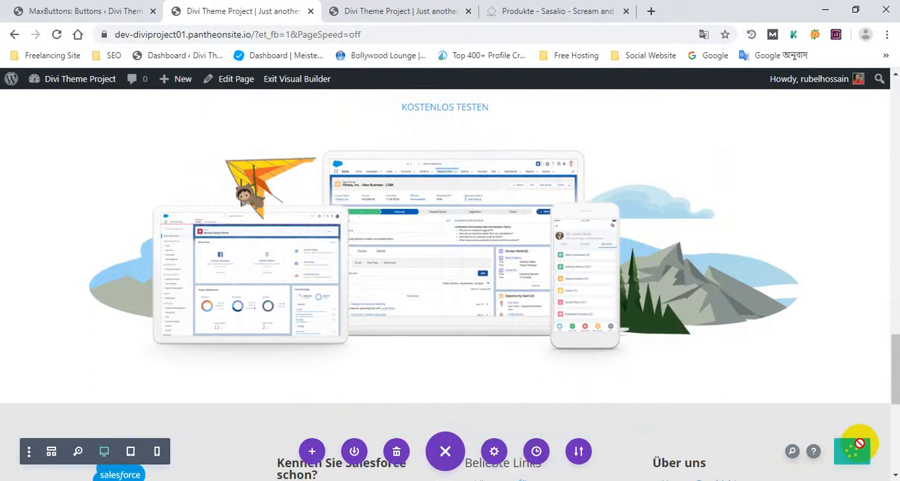
# Step: Reload the published page, dismiss the translation offer, and check the KOSTENLOS TESTEN button and device illustration, then the page header
pyautogui.moveTo(478, 184)
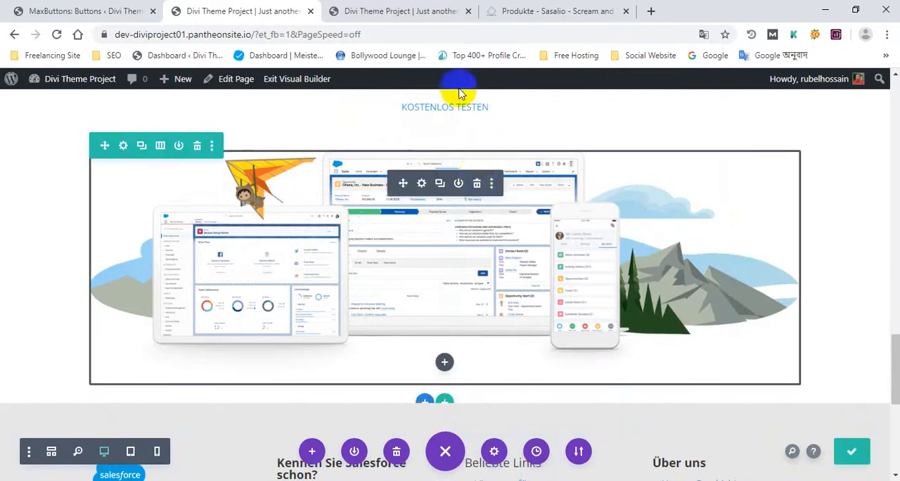
pyautogui.click(397, 8)
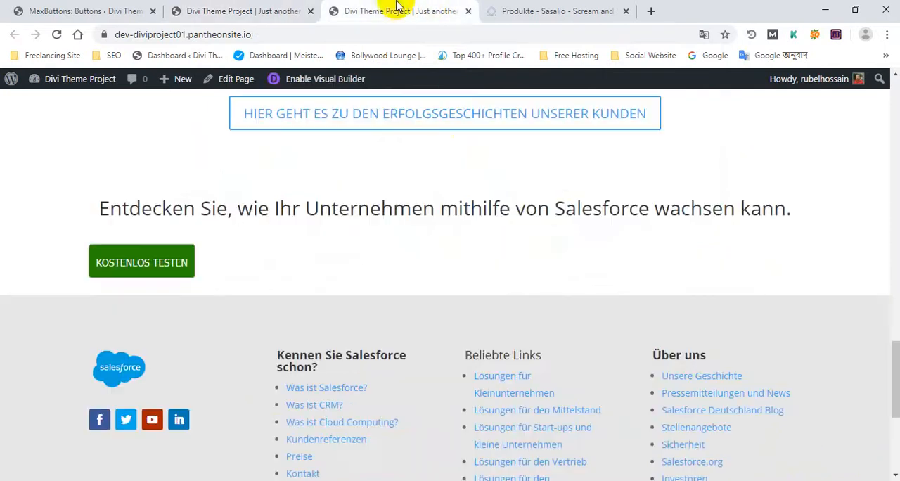
pyautogui.click(59, 38)
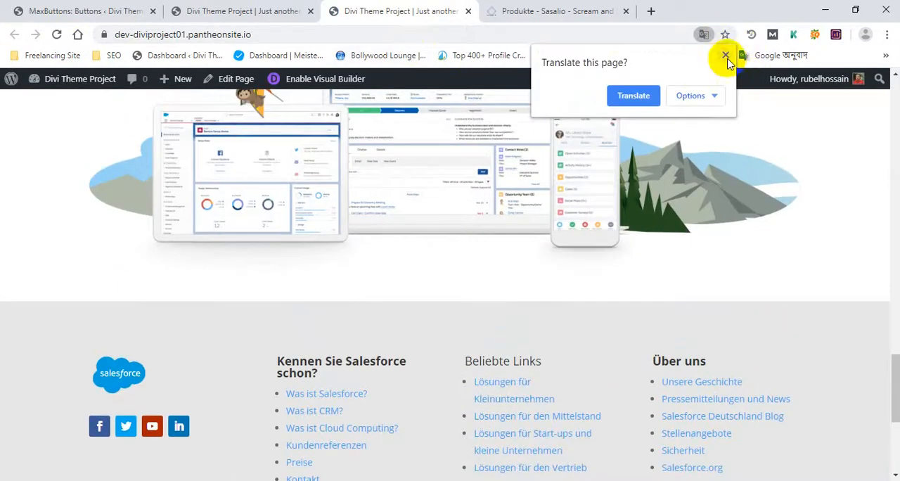
pyautogui.click(725, 55)
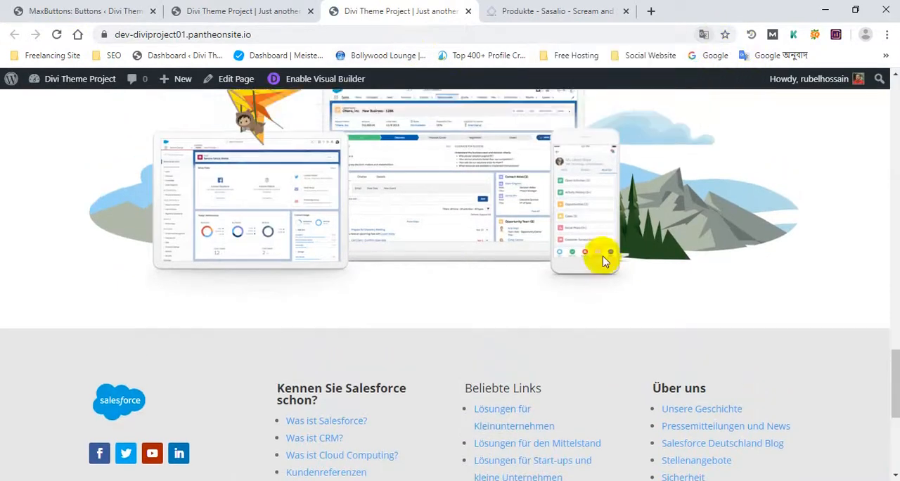
pyautogui.scroll(-4, 603, 257)
pyautogui.scroll(10, 715, 375)
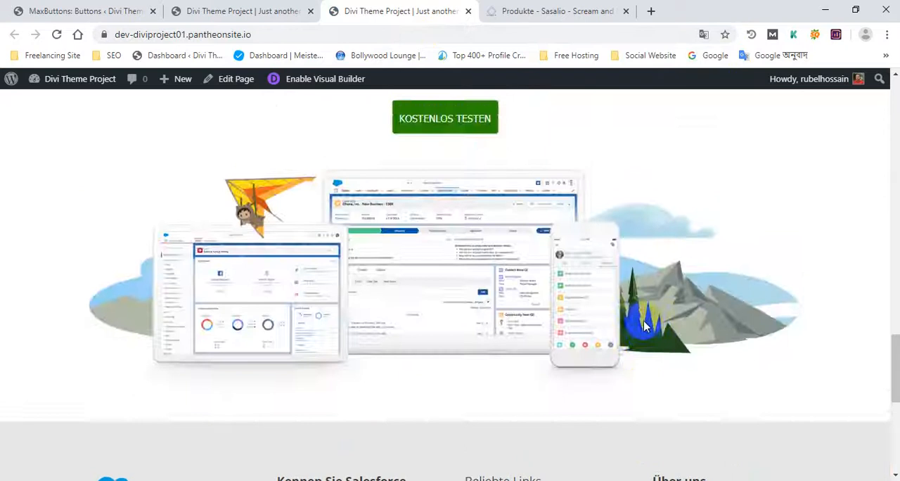
pyautogui.moveTo(893, 295); pyautogui.dragTo(878, 95)
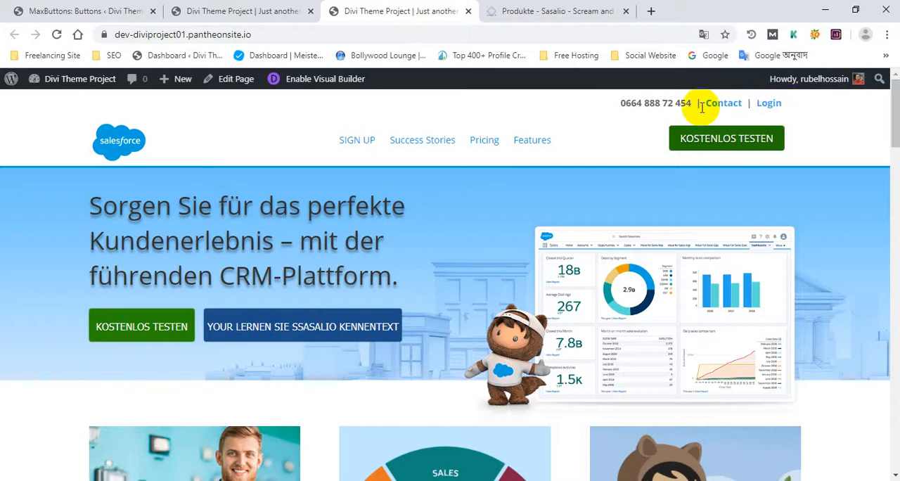
# Step: Compare the published page's sections with the illustration and footer areas in the Visual Builder
pyautogui.click(215, 8)
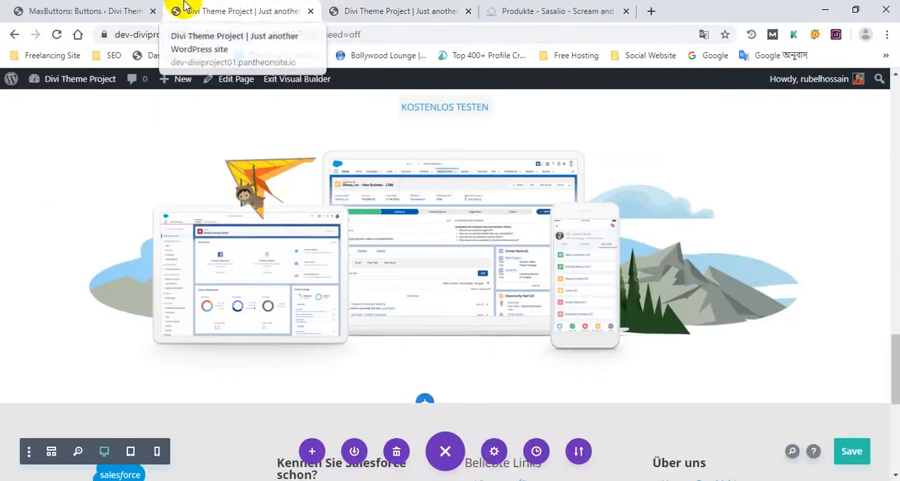
pyautogui.click(424, 8)
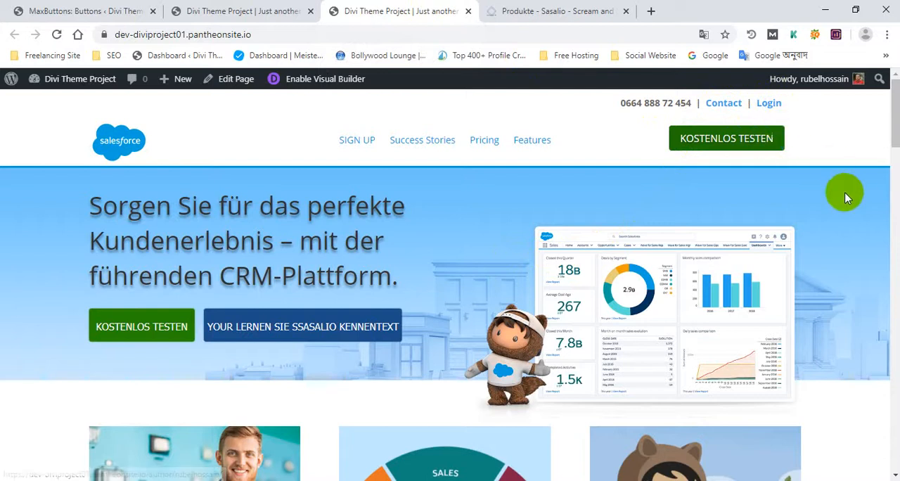
pyautogui.scroll(-7, 840, 191)
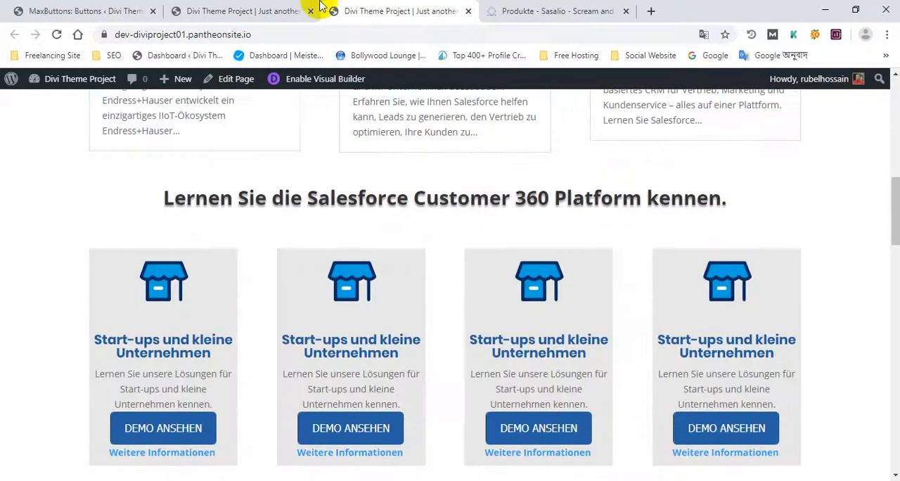
pyautogui.click(318, 9)
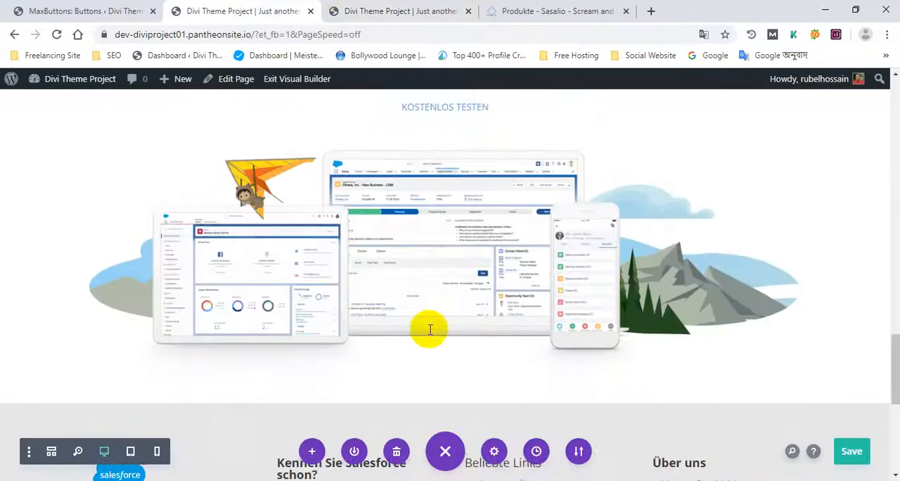
pyautogui.scroll(-5, 450, 351)
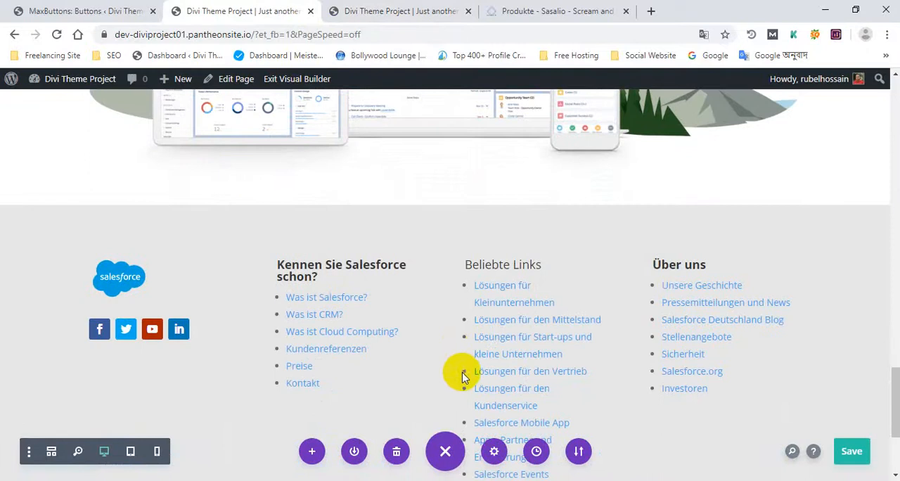
pyautogui.scroll(-3, 443, 379)
pyautogui.scroll(1, 393, 211)
pyautogui.click(341, 10)
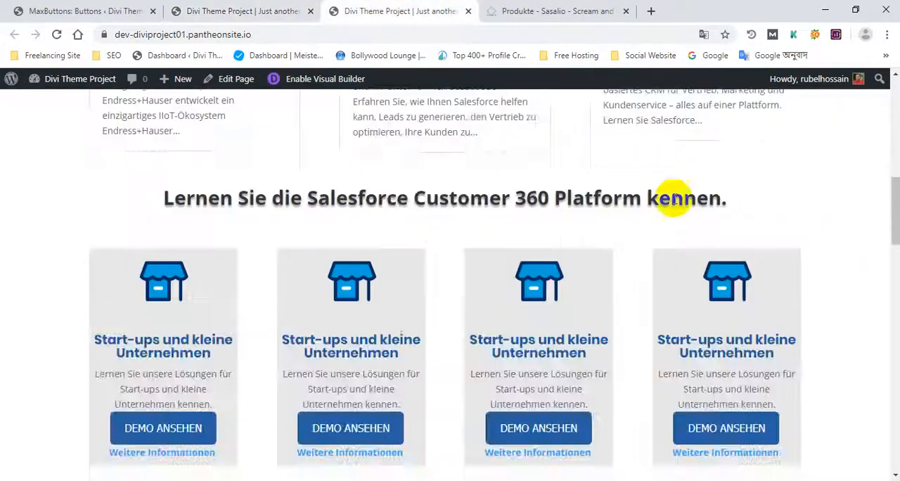
pyautogui.scroll(-5, 717, 232)
pyautogui.scroll(5, 775, 266)
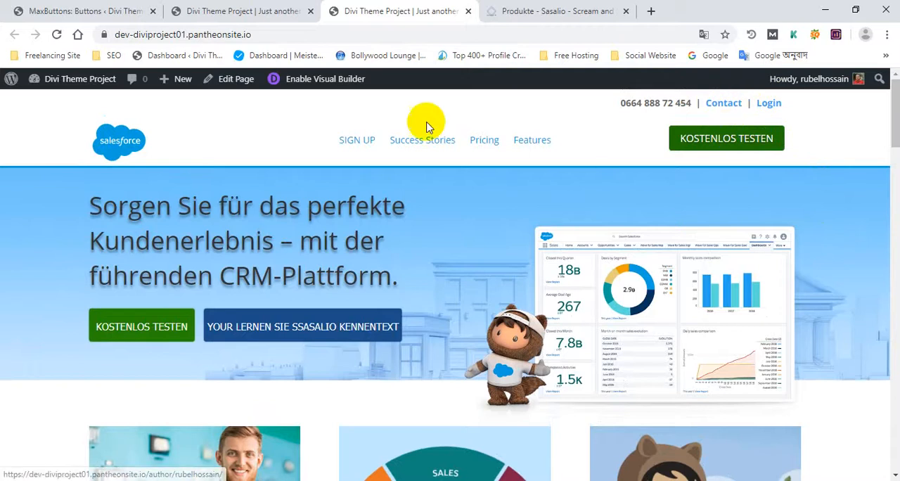
# Step: Review the complete page layout in the Visual Builder, from the blog posts through the Entdecken Sie section to the footer
pyautogui.click(236, 11)
pyautogui.scroll(4, 471, 372)
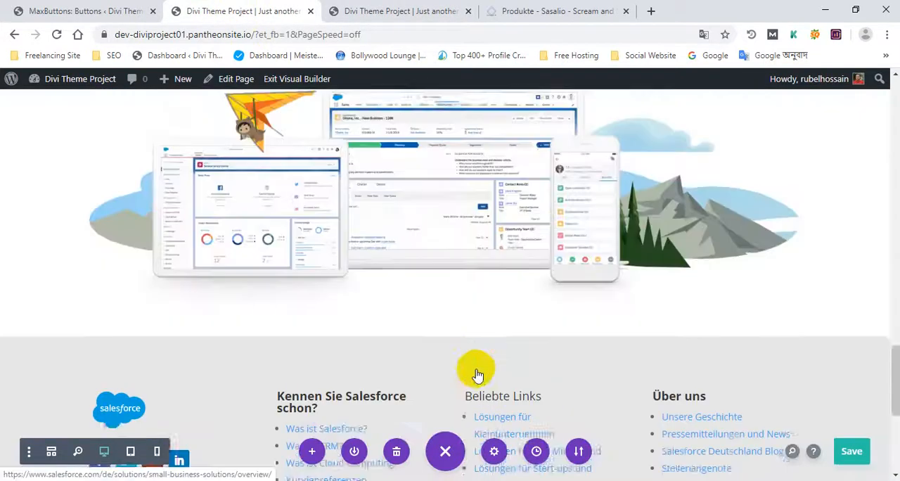
pyautogui.scroll(15, 476, 375)
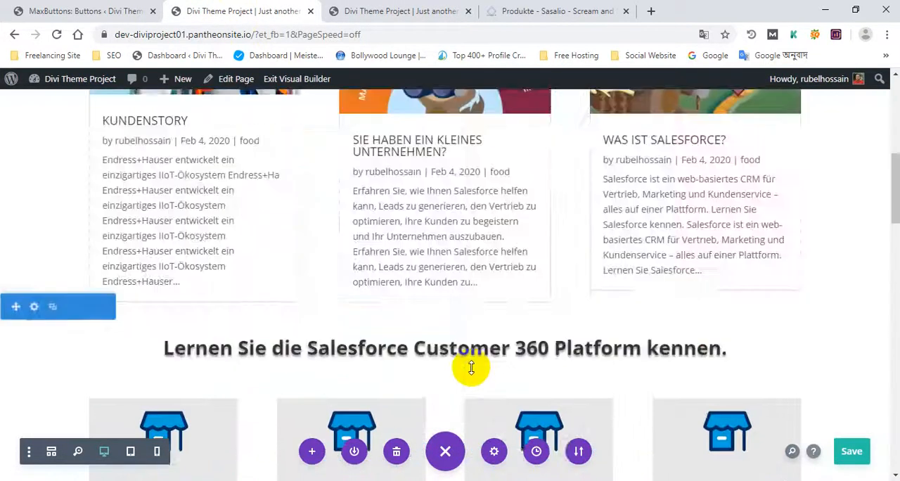
pyautogui.scroll(7, 471, 368)
pyautogui.scroll(-5, 469, 360)
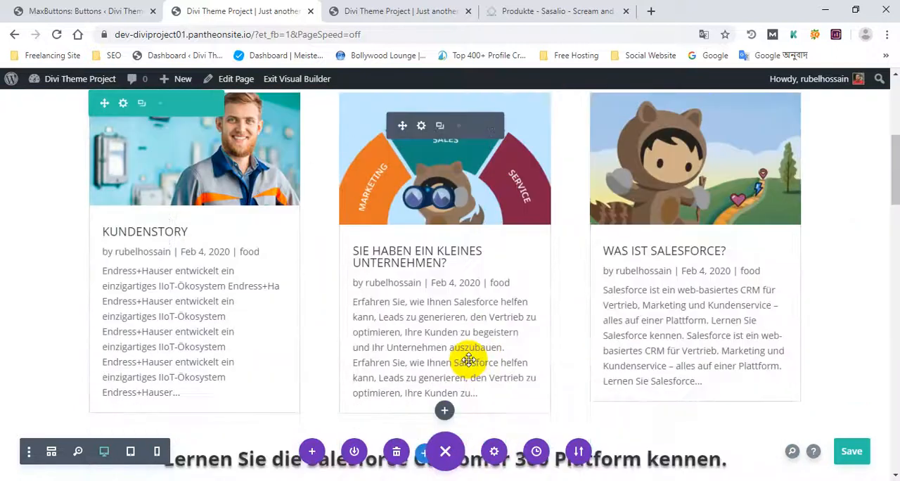
pyautogui.scroll(-12, 468, 360)
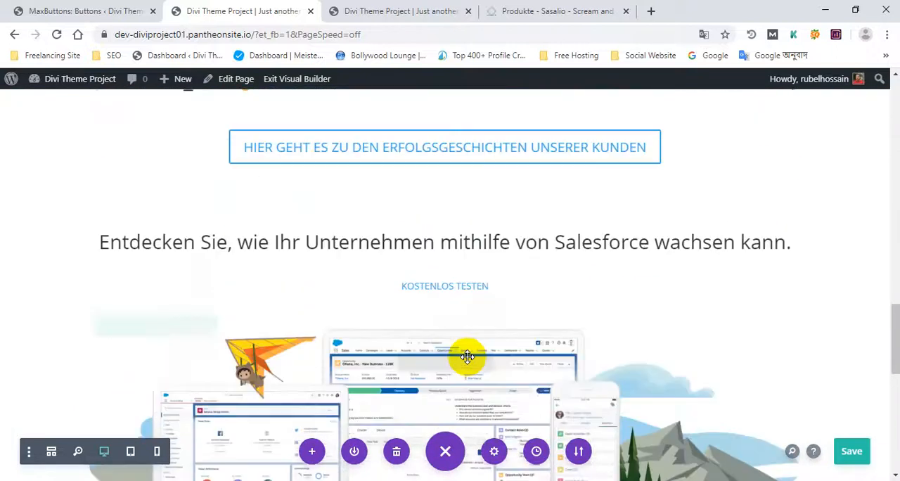
pyautogui.scroll(-6, 467, 357)
pyautogui.scroll(3, 466, 354)
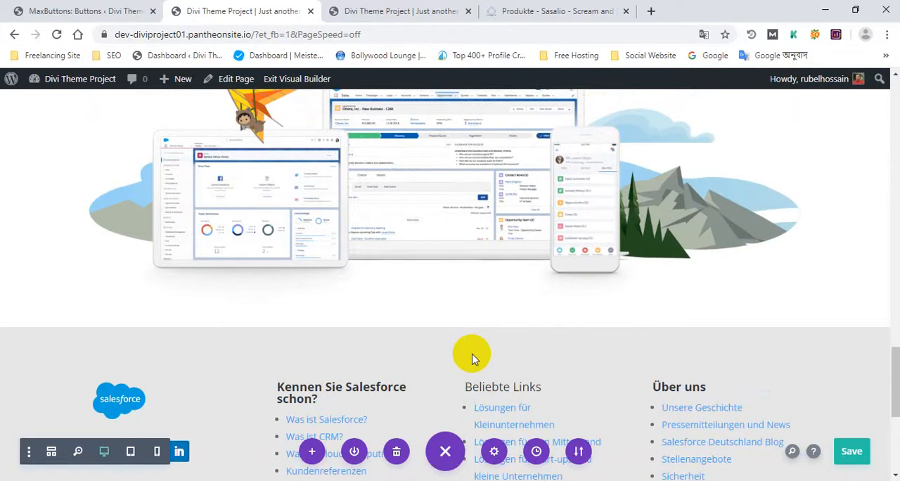
pyautogui.scroll(2, 471, 356)
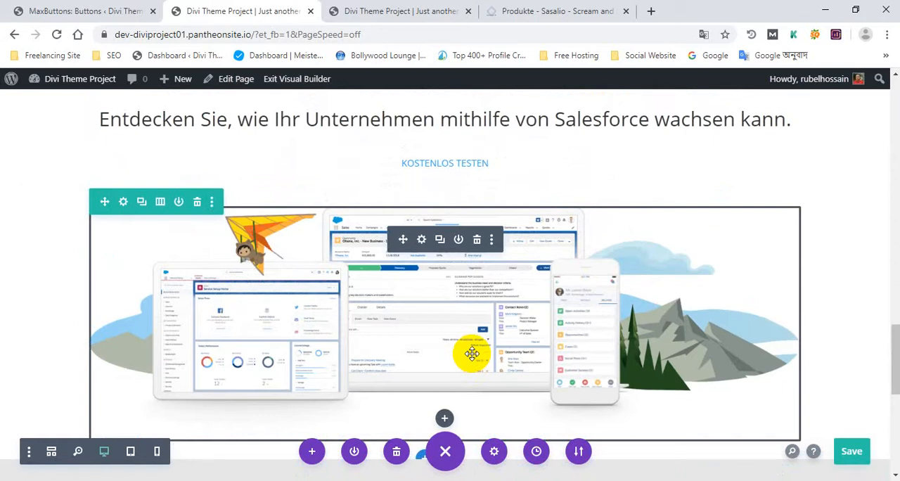
pyautogui.scroll(-5, 471, 354)
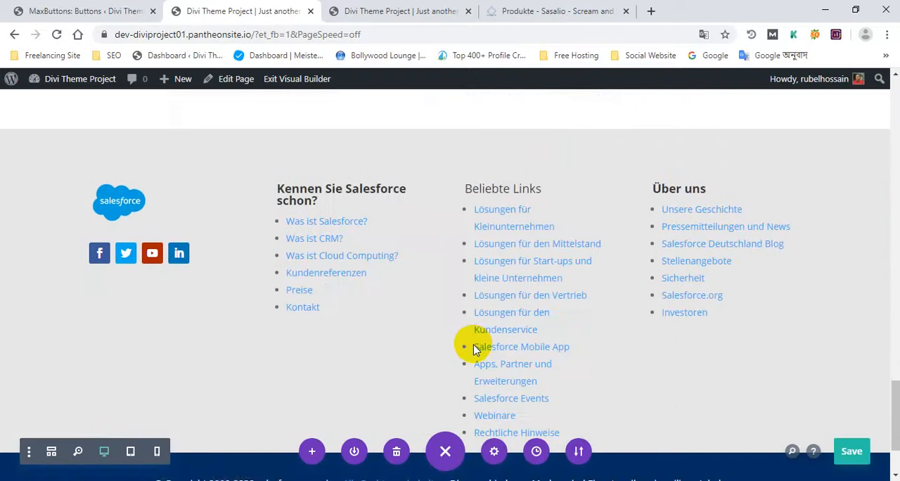
pyautogui.scroll(10, 476, 350)
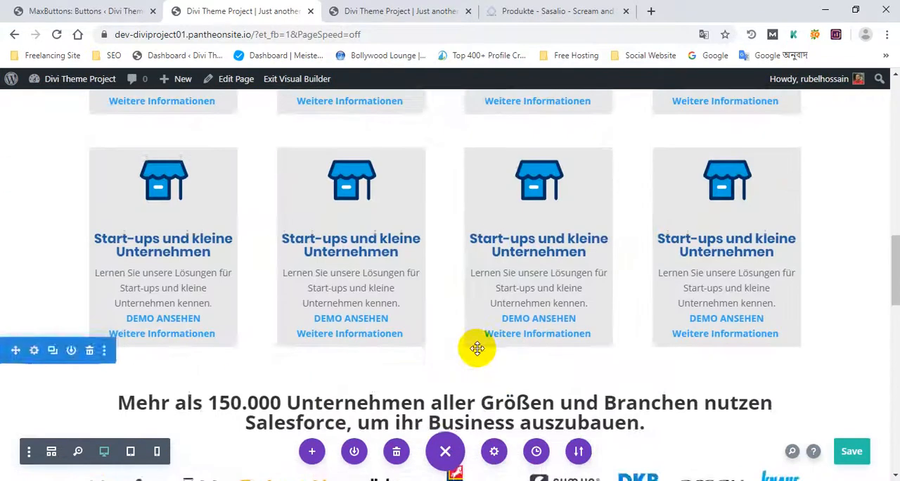
# Step: Open the list of new modules below the device illustration and look through the available module types, from Accordion to Video Slider
pyautogui.scroll(2, 477, 348)
pyautogui.scroll(-6, 477, 347)
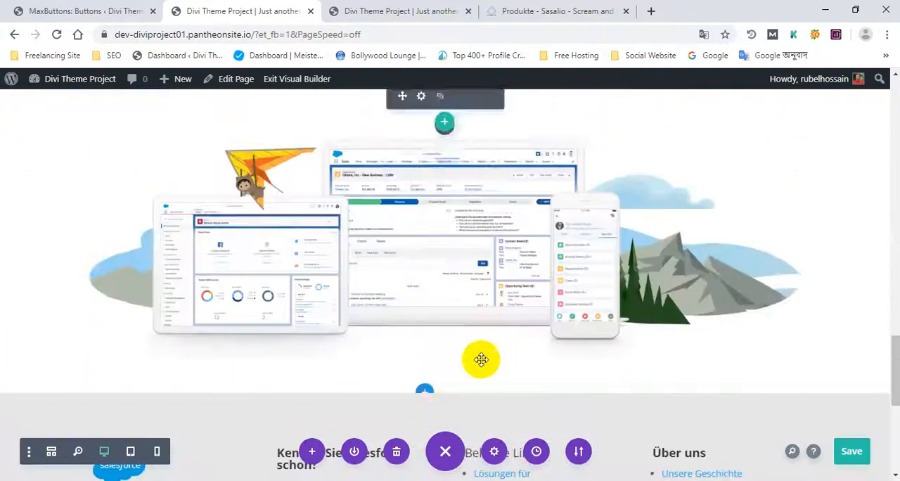
pyautogui.click(444, 351)
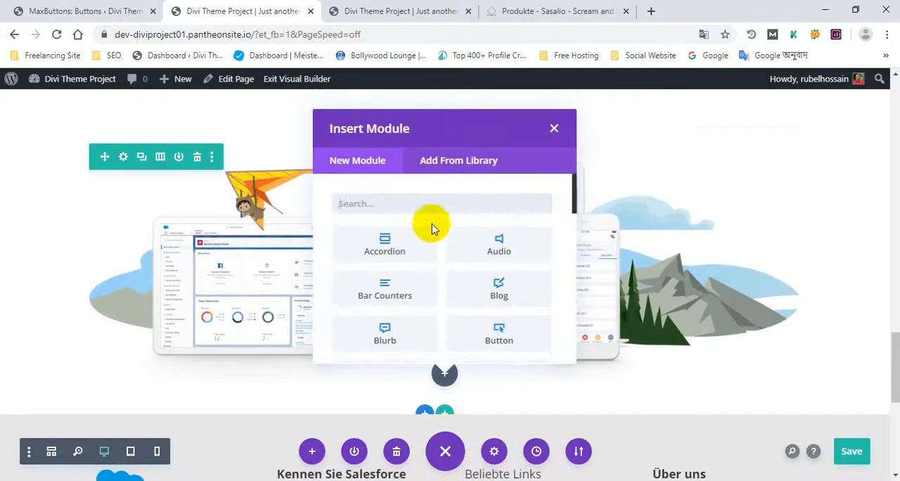
pyautogui.scroll(-8, 425, 232)
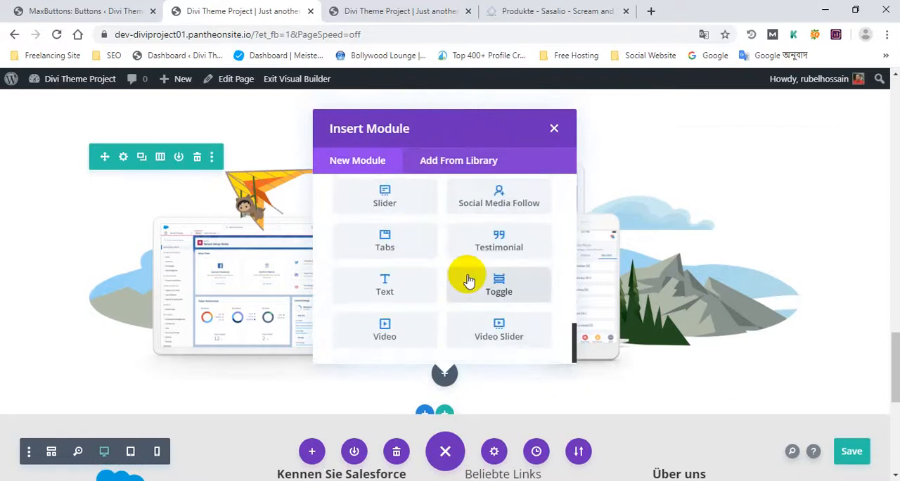
pyautogui.scroll(2, 507, 331)
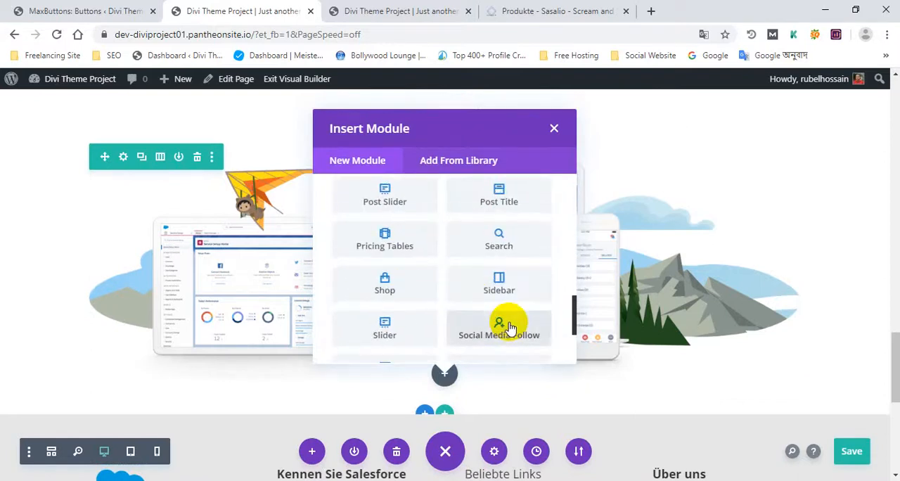
pyautogui.scroll(10, 507, 327)
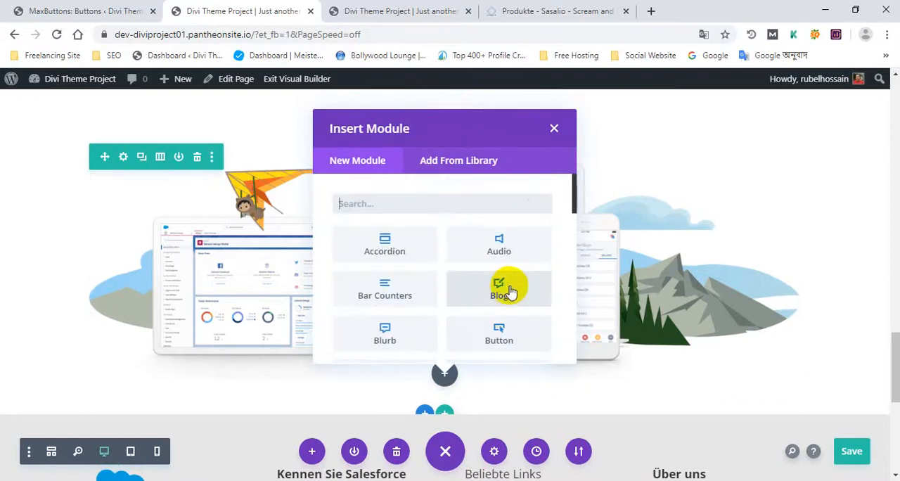
pyautogui.scroll(-10, 510, 291)
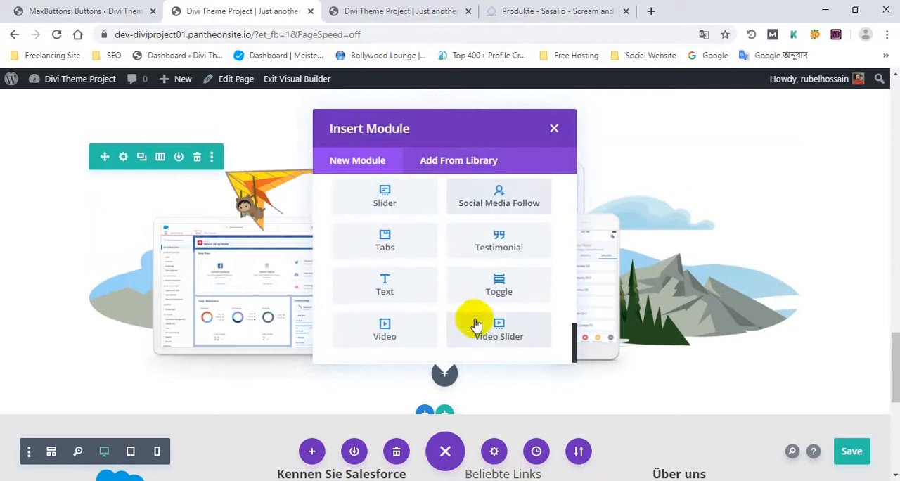